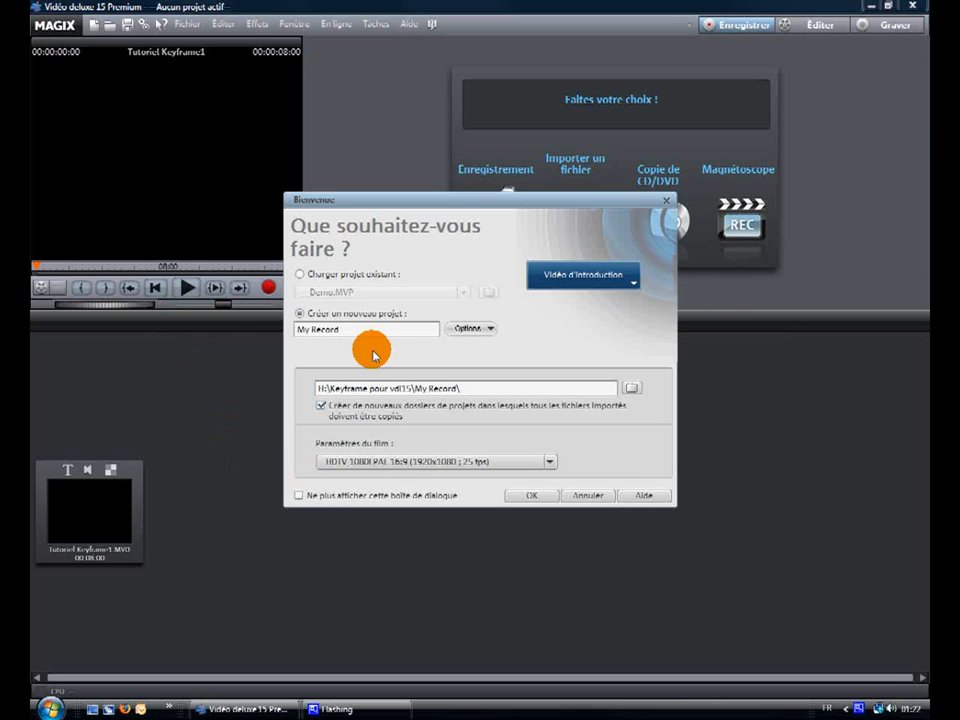
Create a new project named "Tutoriel Keyframe1" with the HDTV 1080i PAL 16:9 film settings.
drag(369, 328, 267, 329)
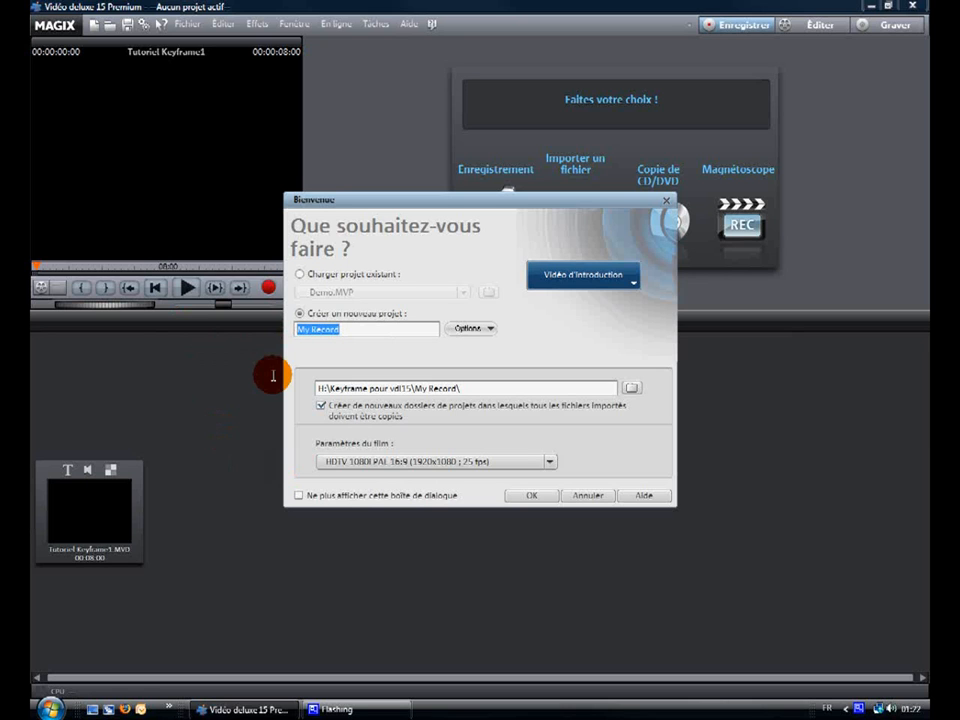
text(T)
text(utoriel Keyframe)
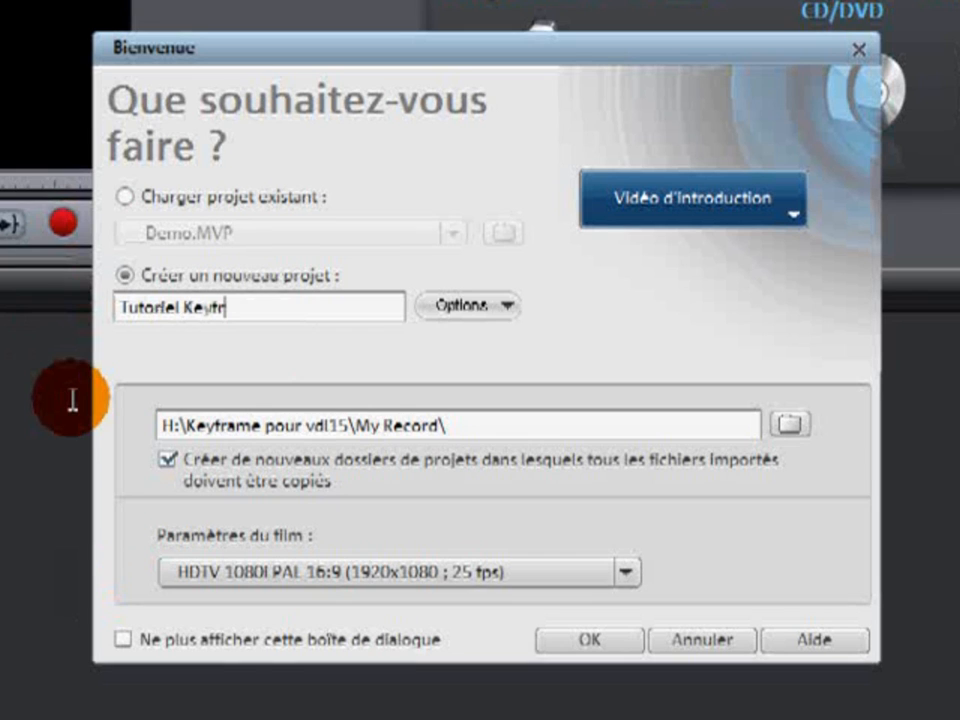
text(1)
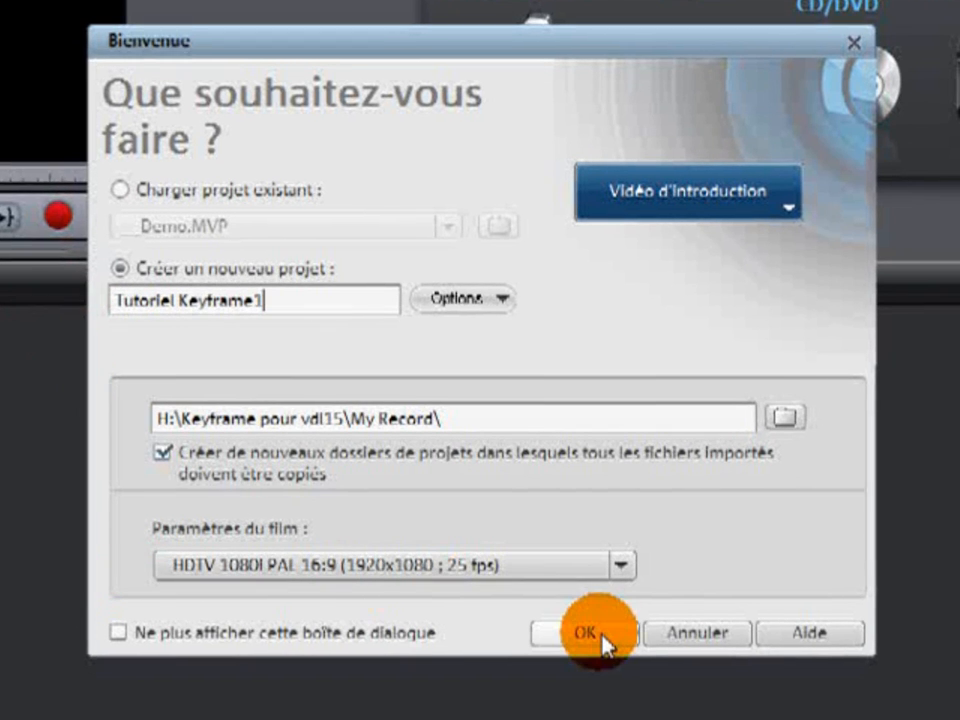
click(590, 633)
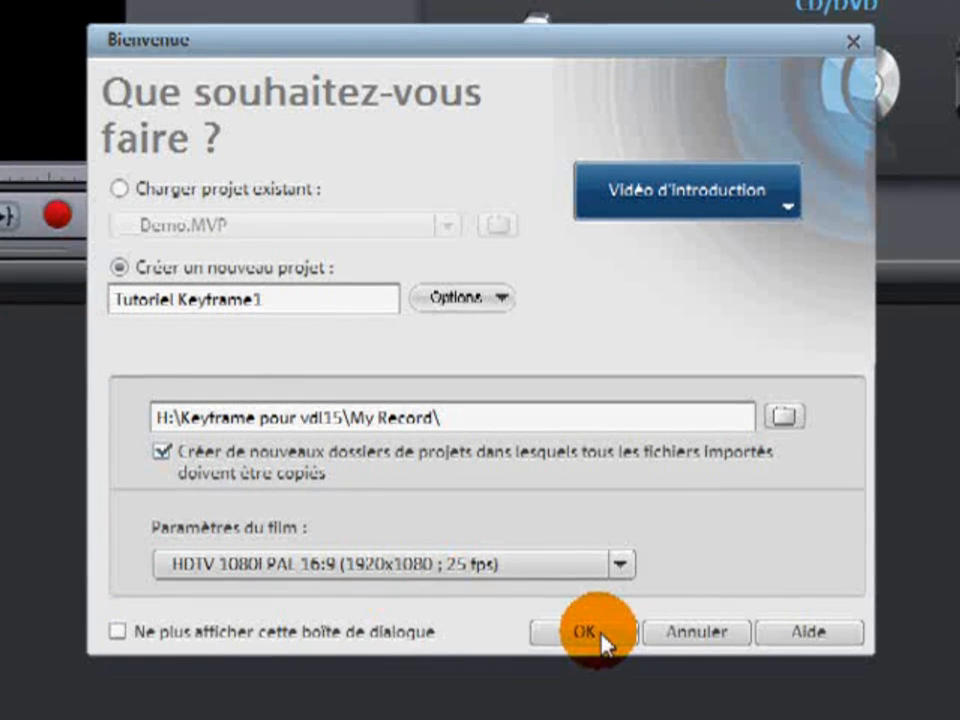
click(525, 425)
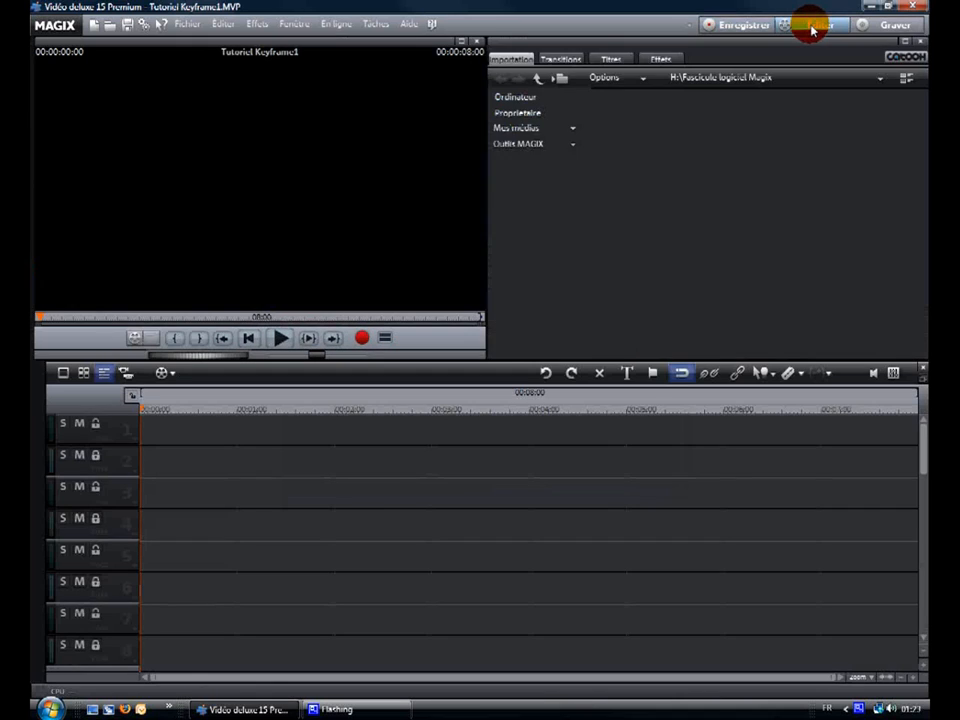
Switch to the editing view and enlarge the timeline tracks vertically until four tracks fill the view.
click(812, 28)
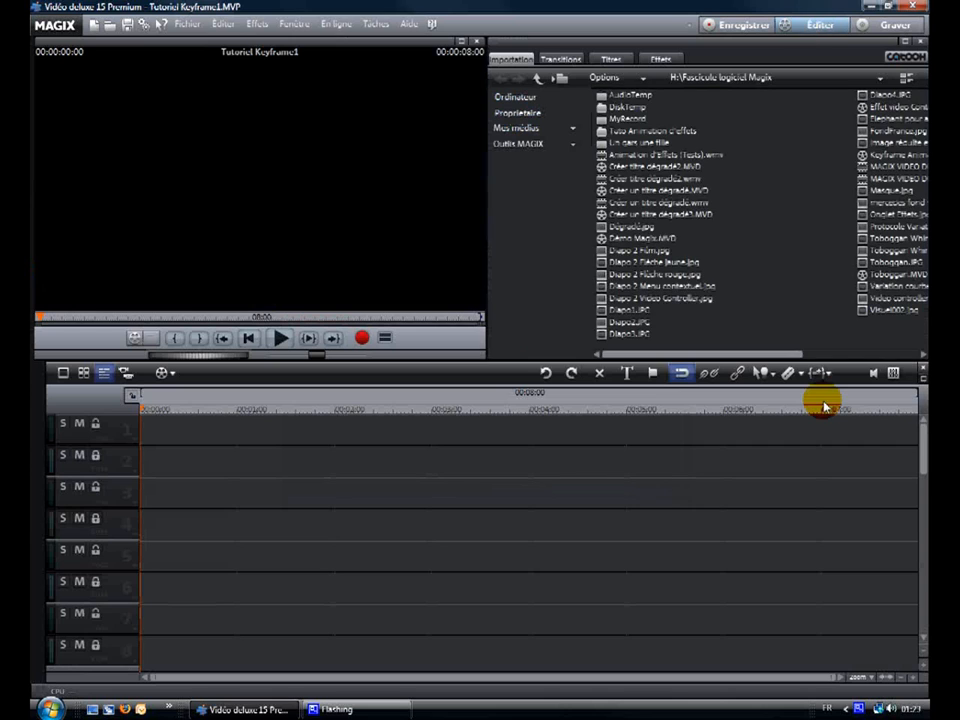
click(924, 669)
click(924, 669)
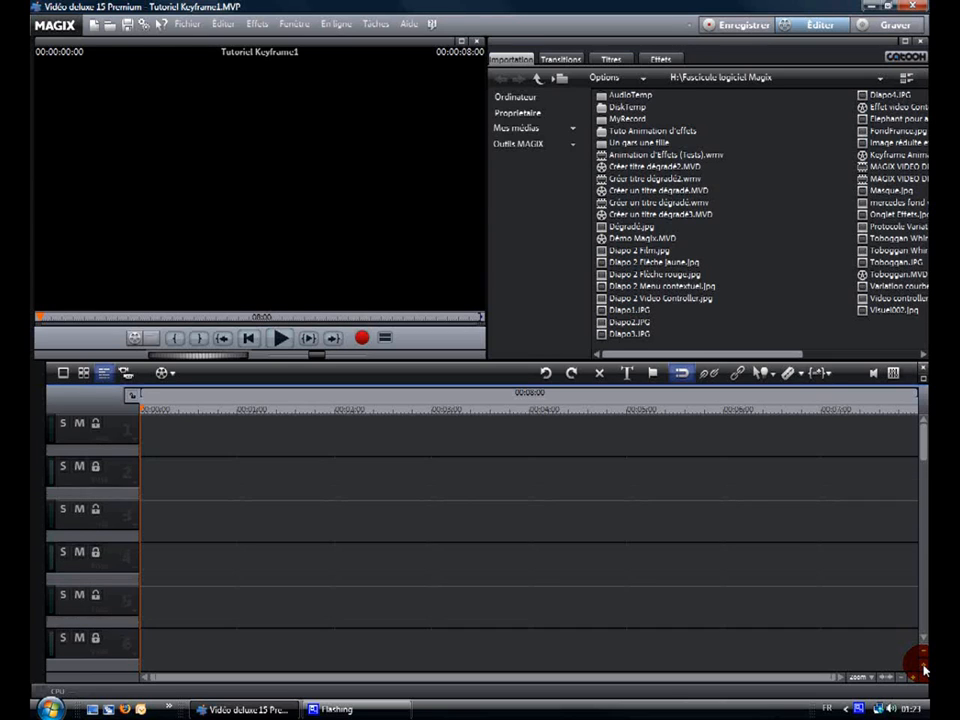
click(924, 669)
click(924, 669)
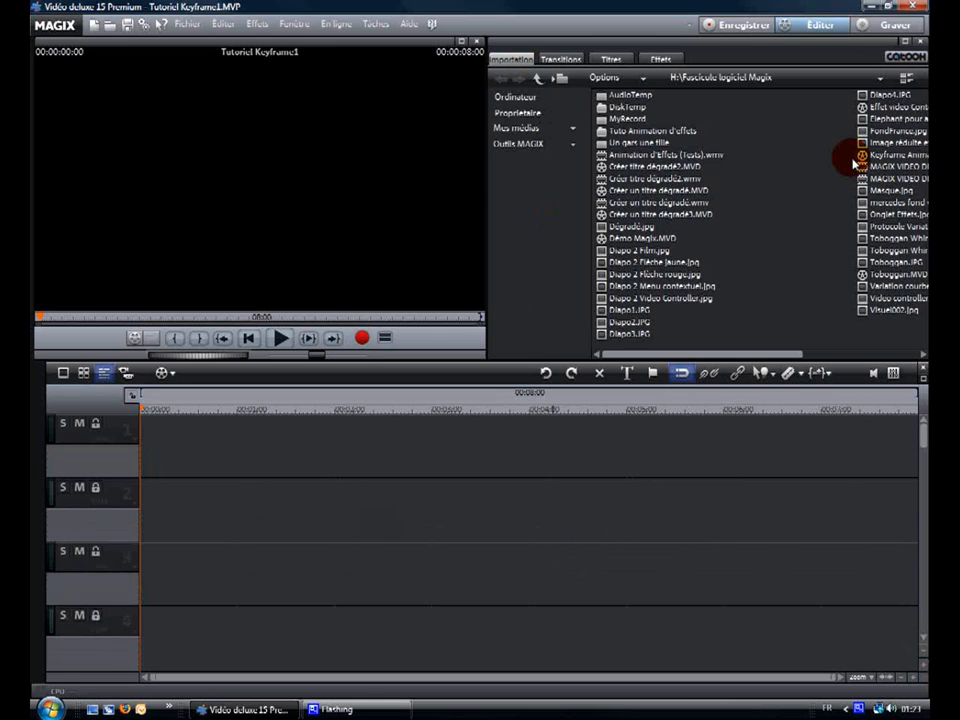
Place the "Elephant pour animation d'effets.JPG" image at the start of track 1, copying it into the project folder, and extend it to 8 seconds.
click(884, 120)
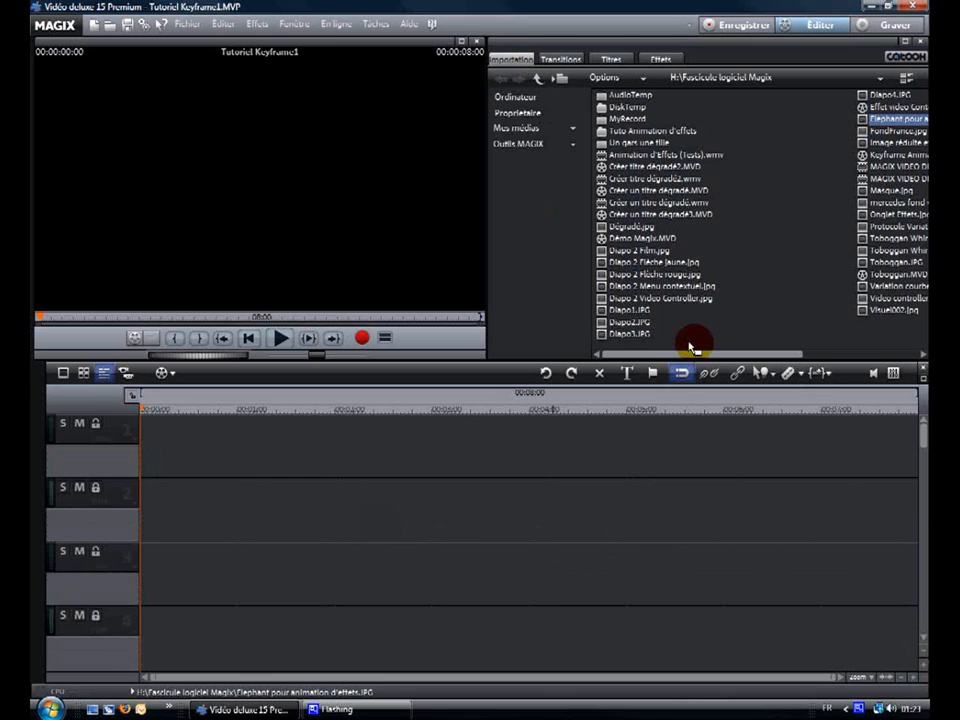
drag(551, 421, 176, 437)
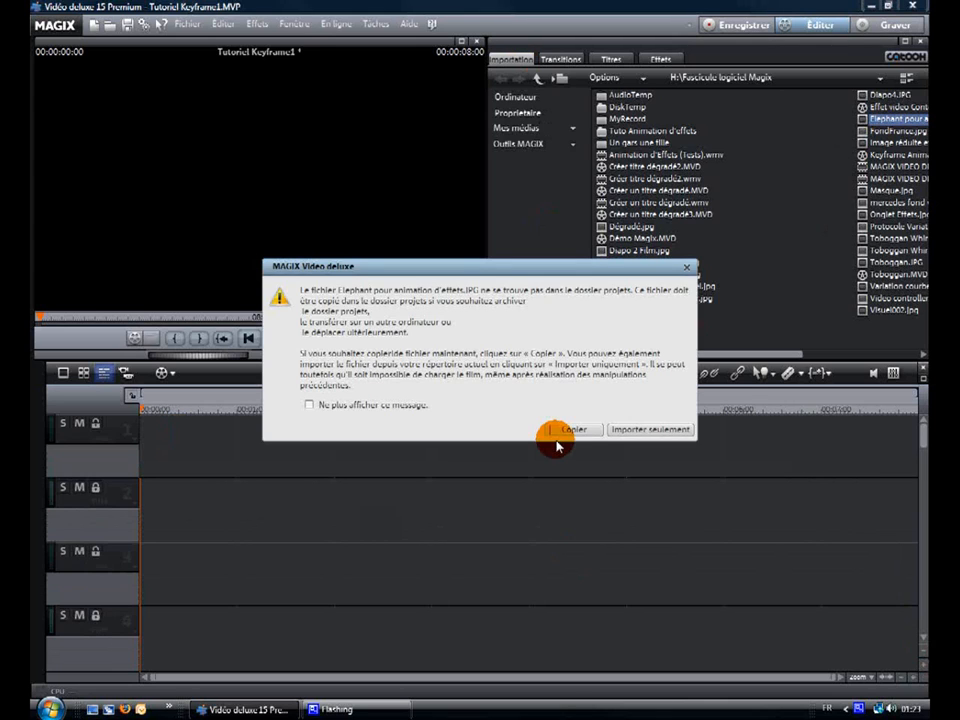
click(575, 430)
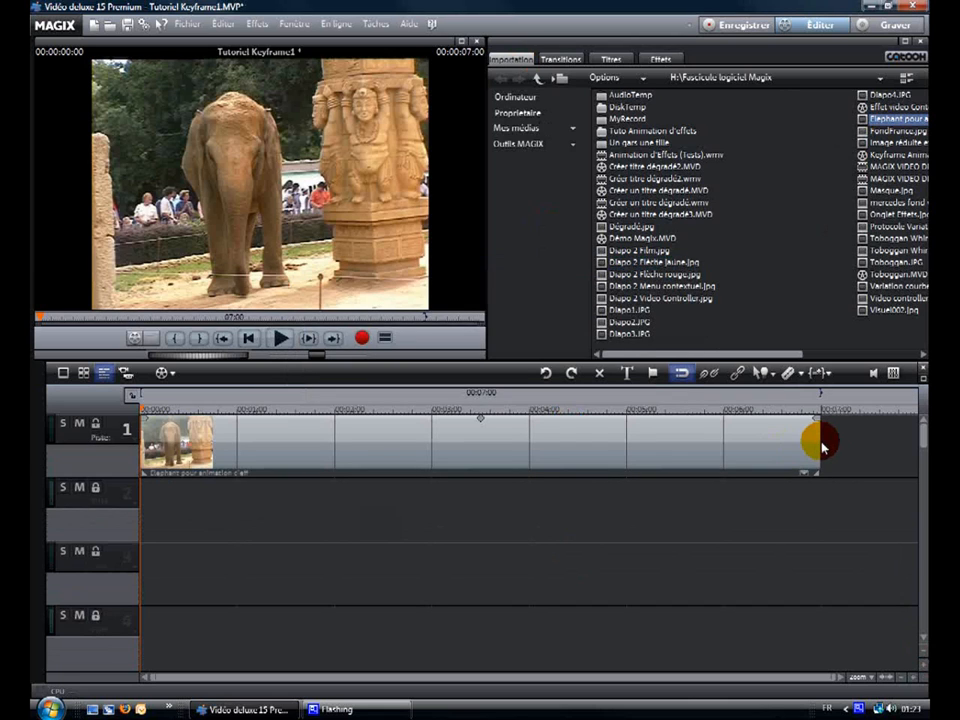
drag(819, 441, 918, 440)
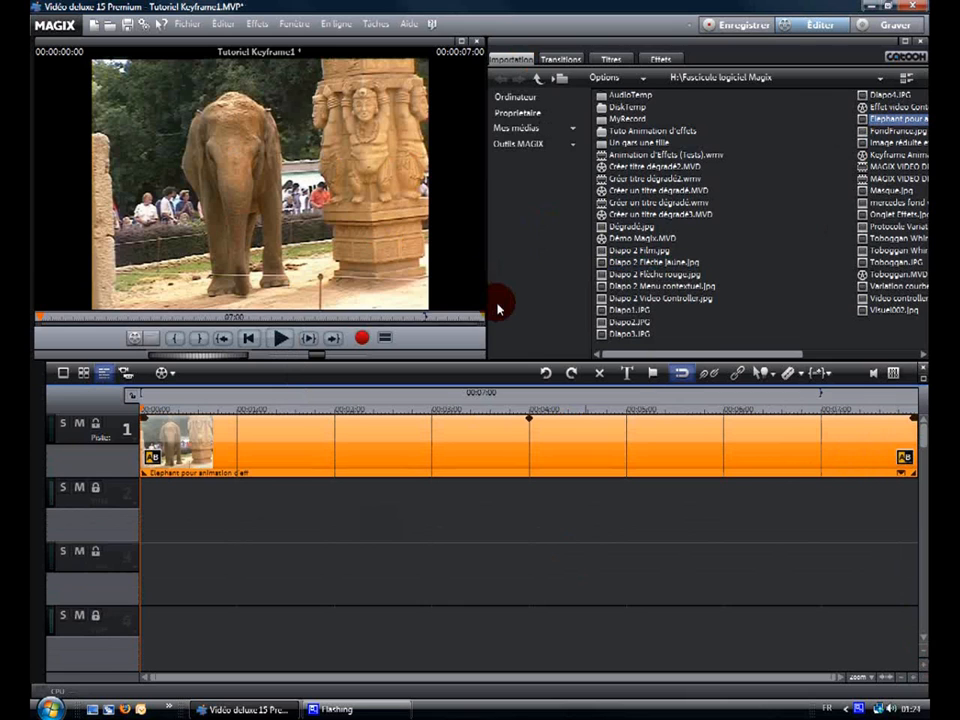
Set the elephant image's horizontal position to 0 pixels using the Position / Taille movement effect.
click(664, 60)
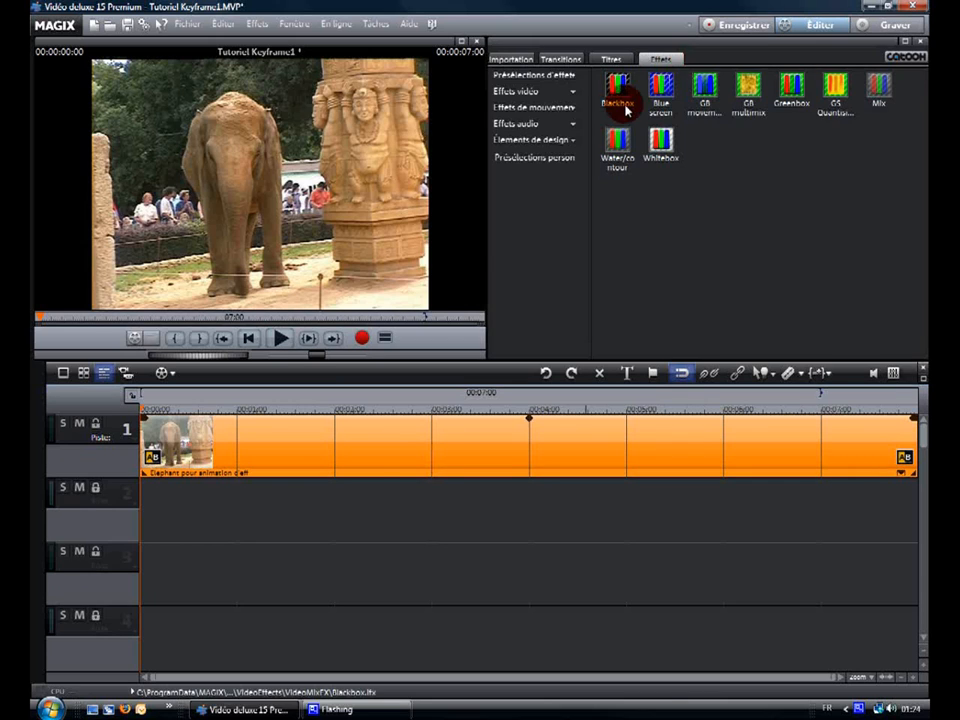
click(556, 110)
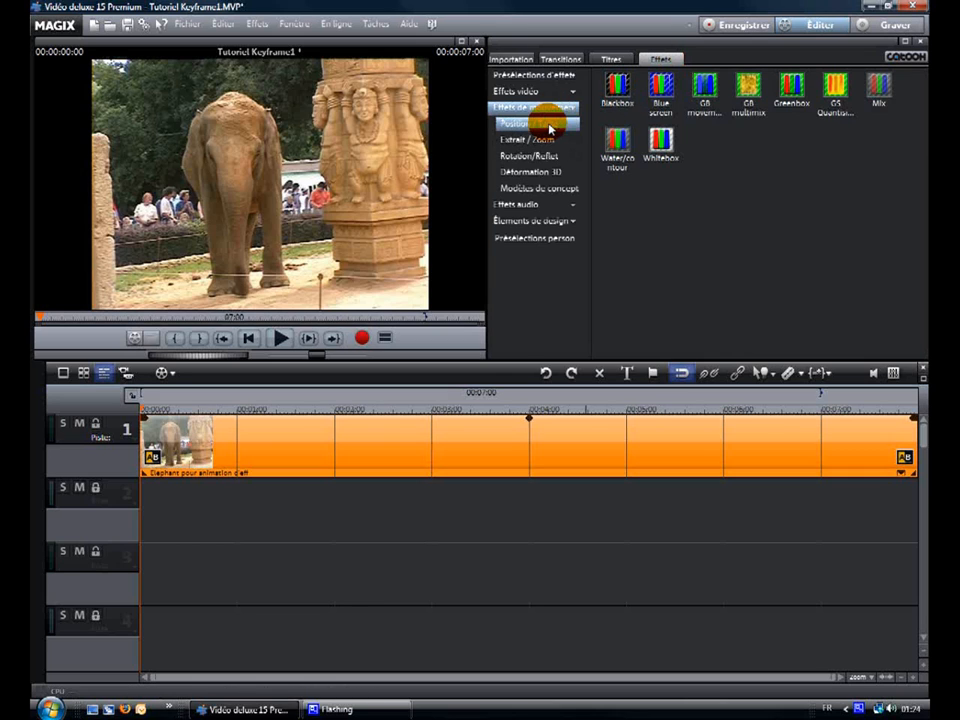
click(549, 129)
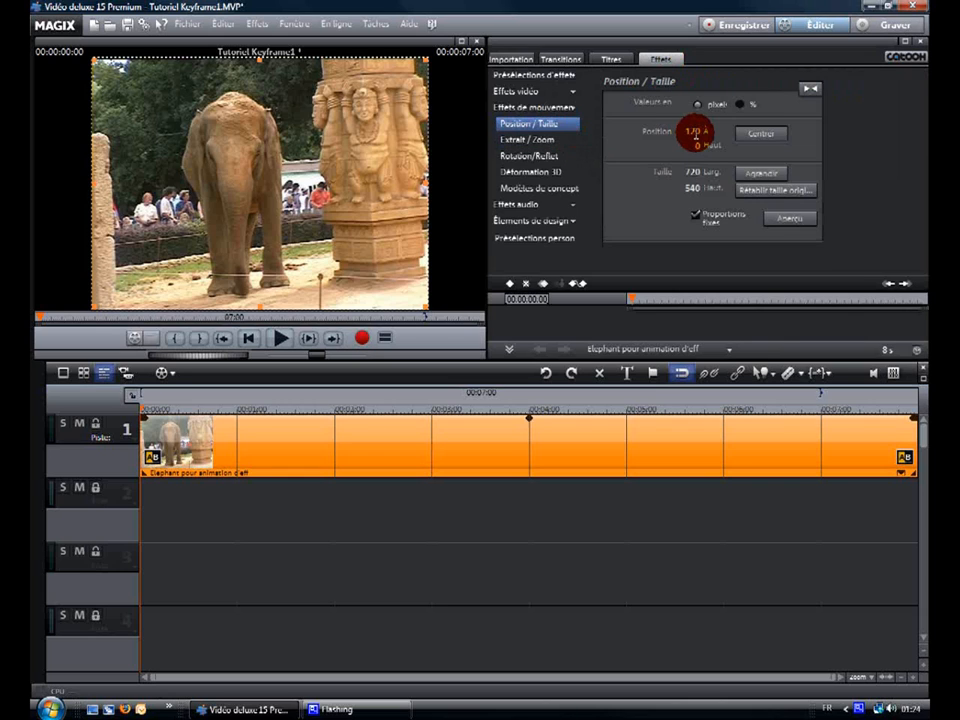
drag(694, 134, 670, 135)
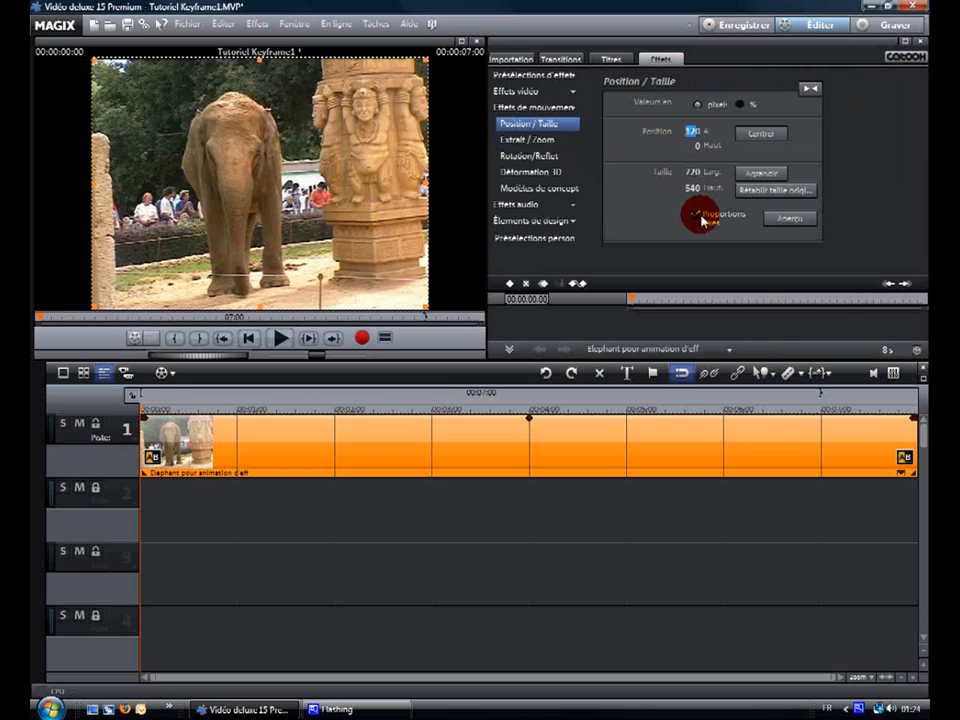
text(0)
click(716, 194)
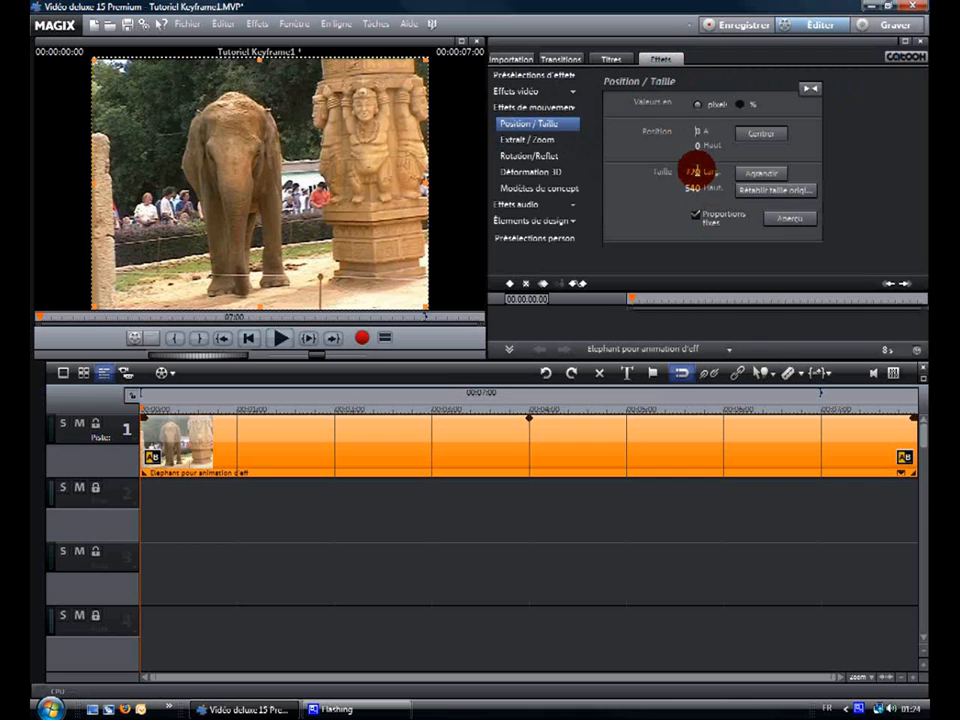
Disable the elephant image's fixed proportions and set its width to 960 pixels.
click(697, 171)
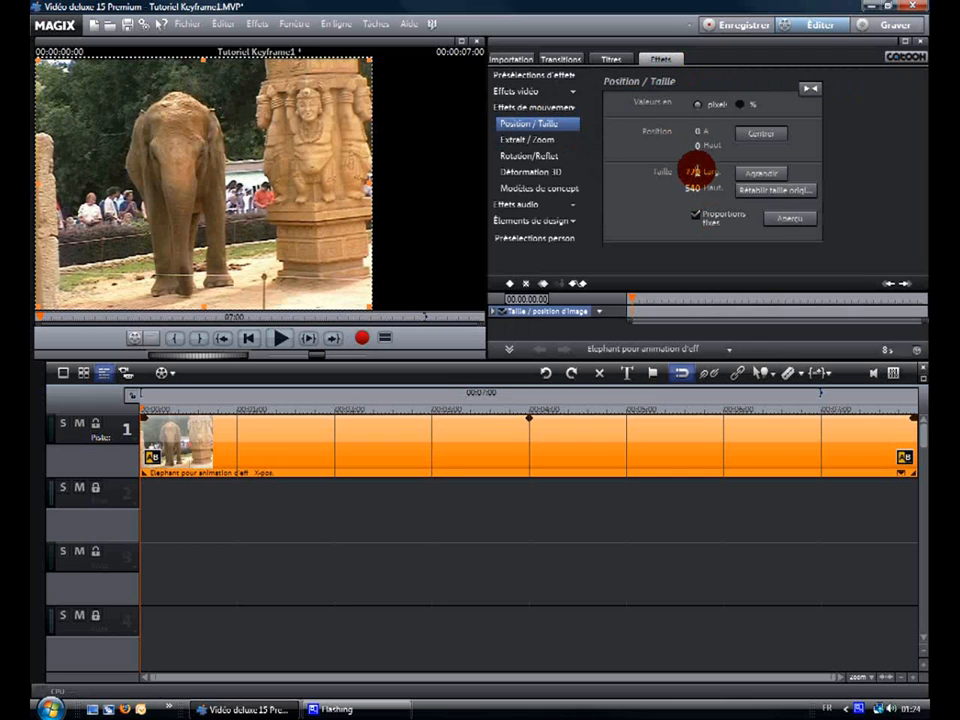
click(694, 214)
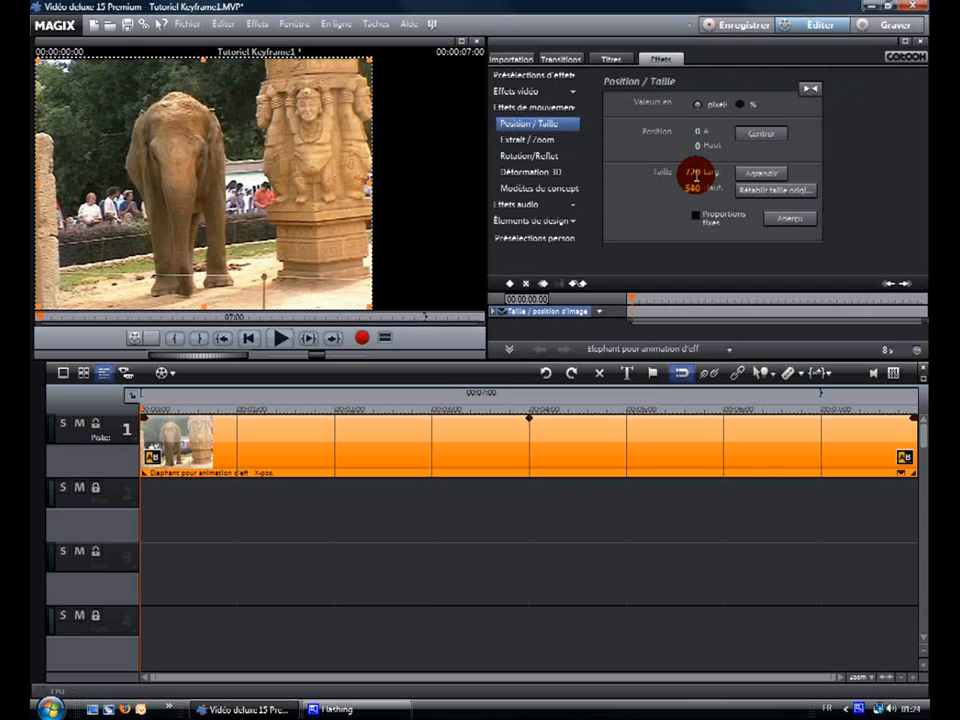
drag(697, 176, 674, 173)
text(960)
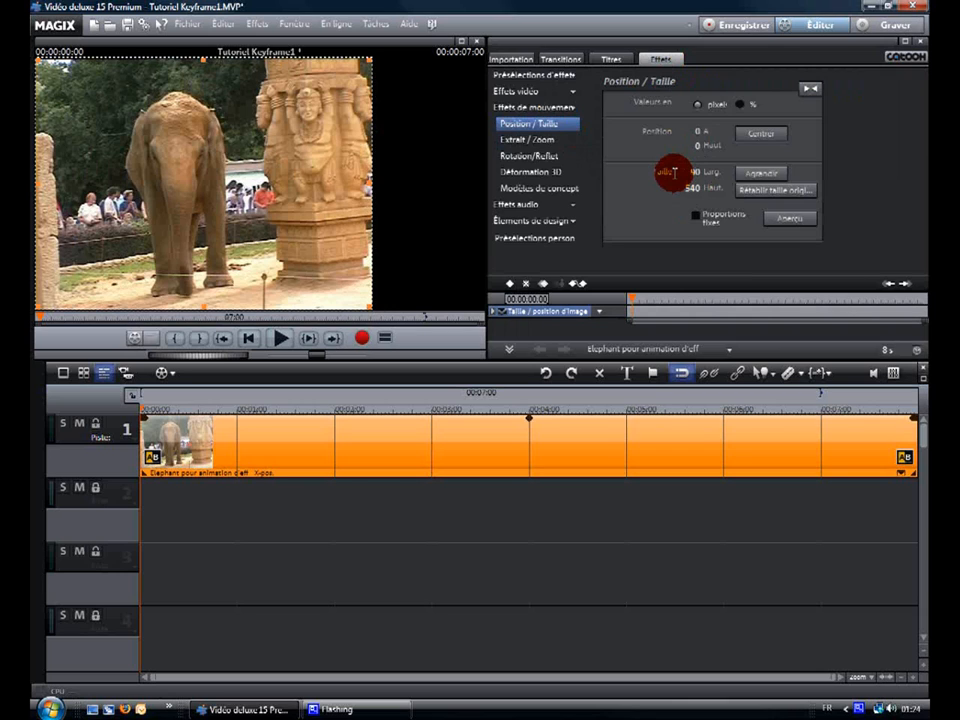
text(60)
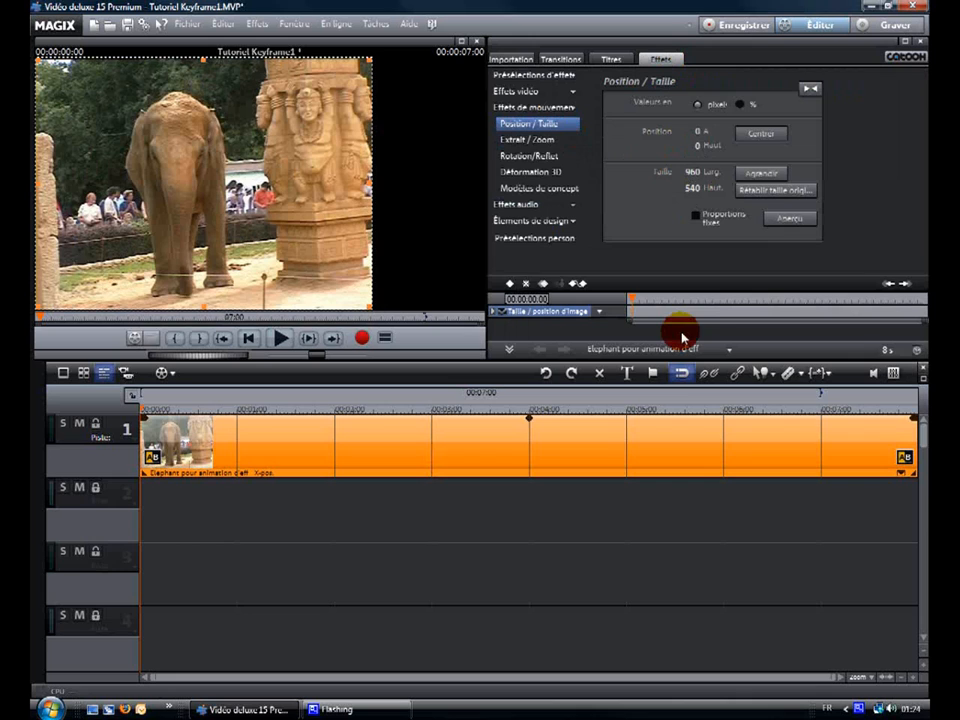
click(691, 189)
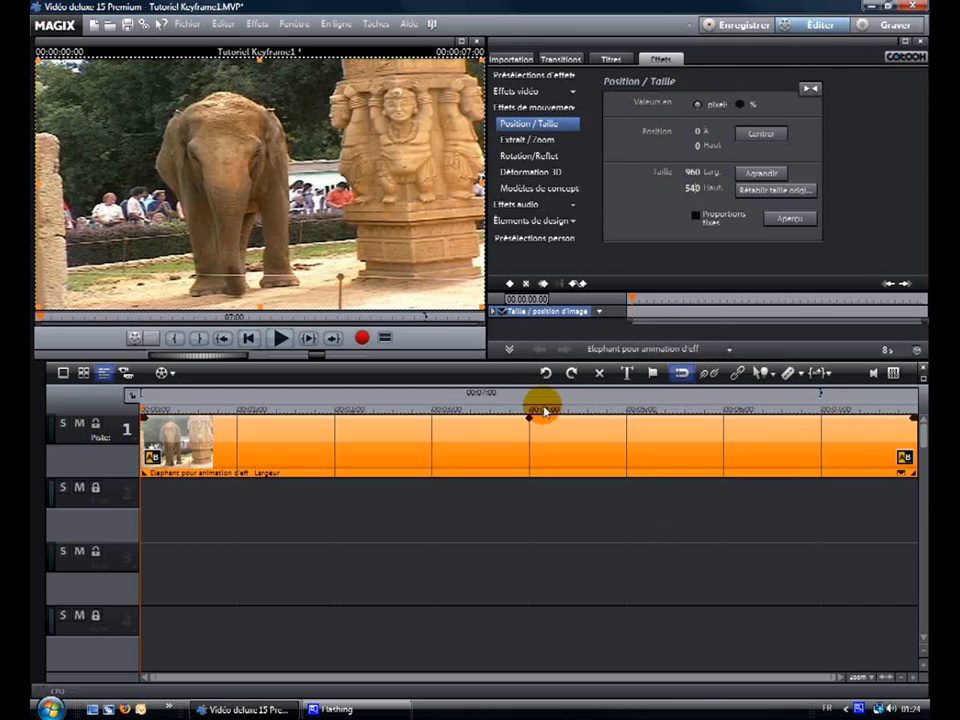
Add a title object at the start of the timeline with the text "Maggico".
click(629, 374)
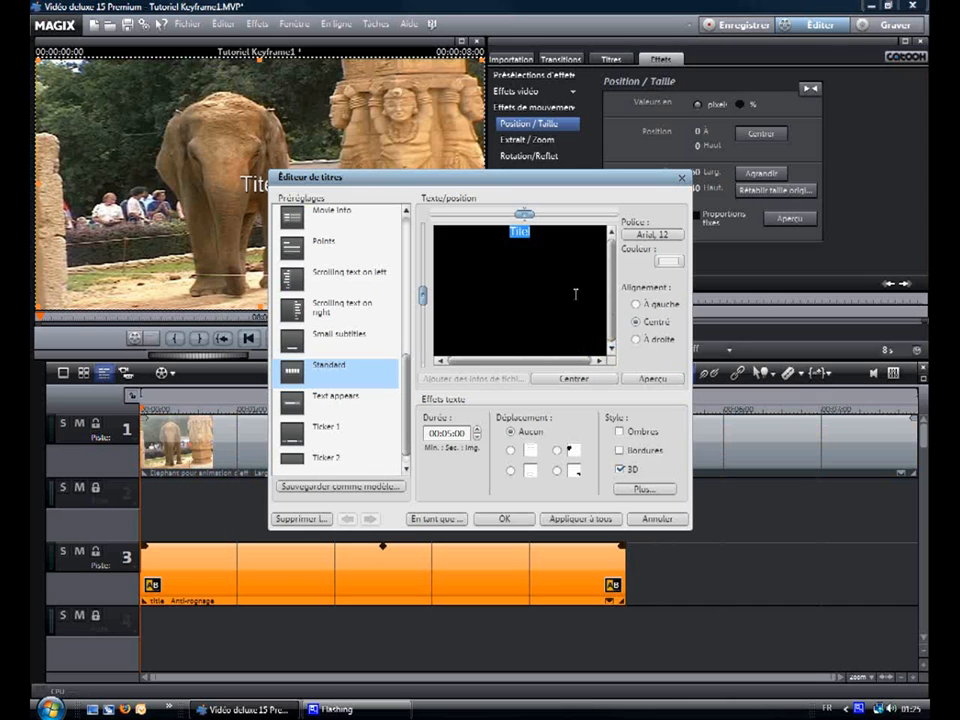
text(Mis)
text(gico)
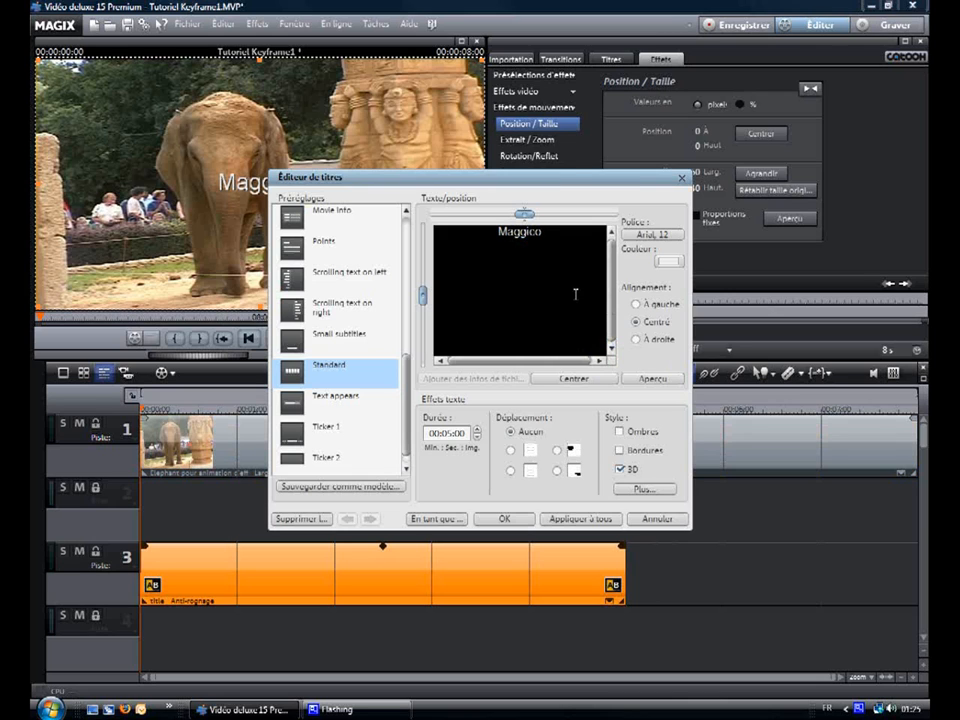
Format the "Maggico" title in red (Rouge) Arial Black at size 24.
click(662, 236)
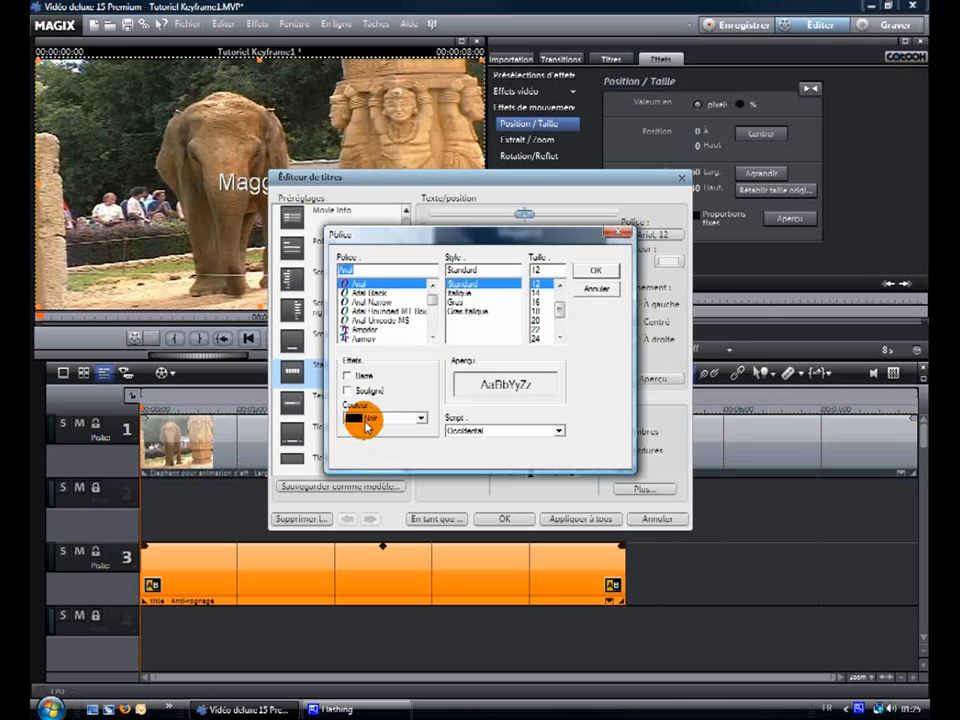
click(356, 420)
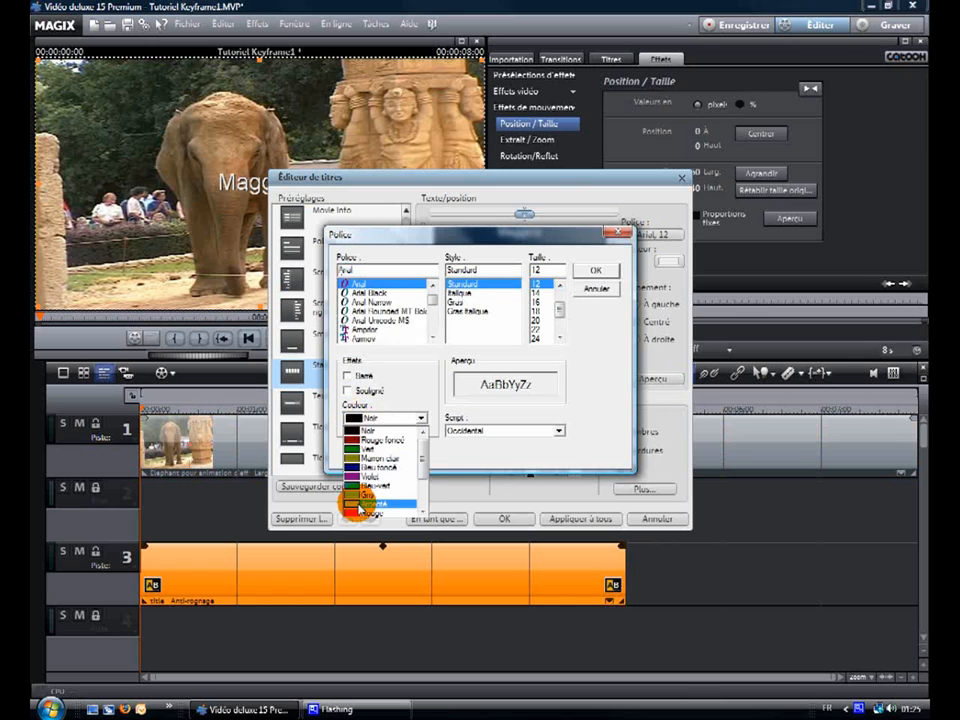
click(358, 510)
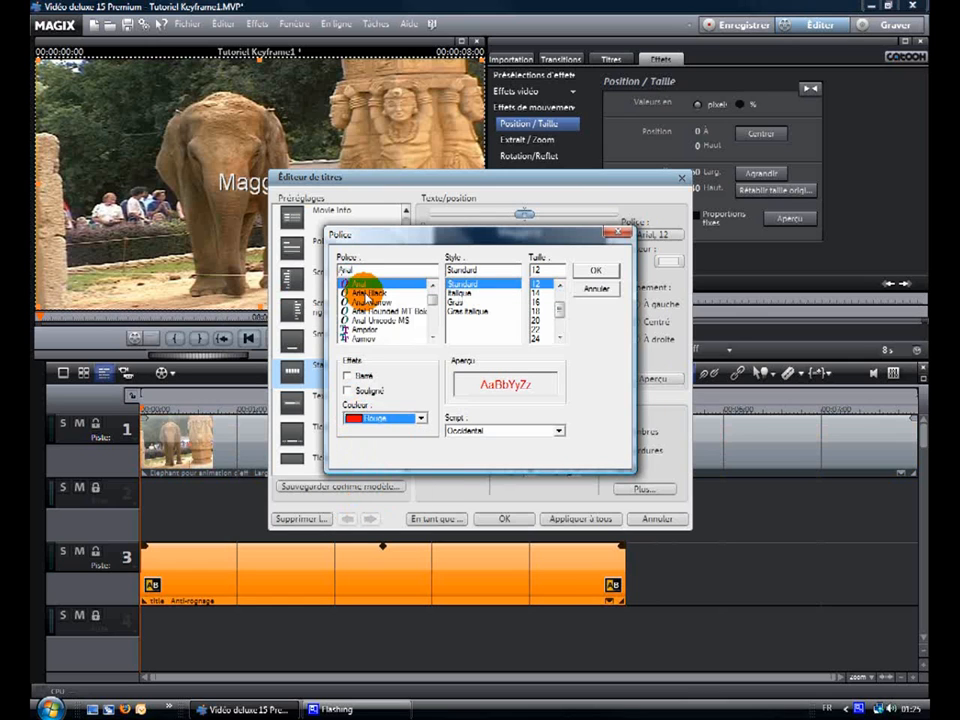
click(367, 292)
click(538, 340)
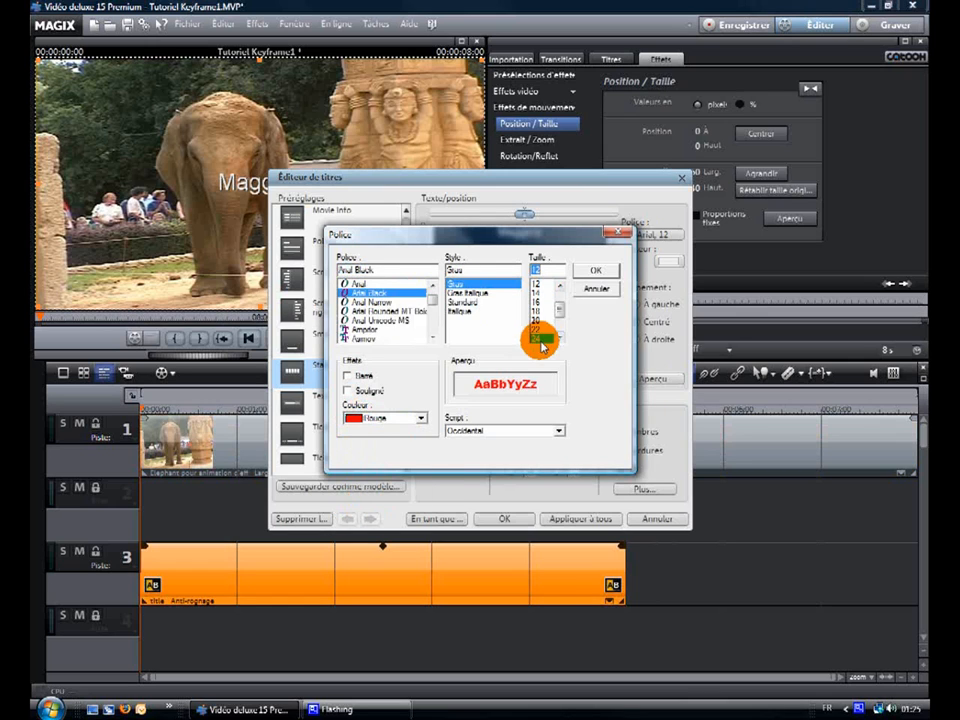
key(Return)
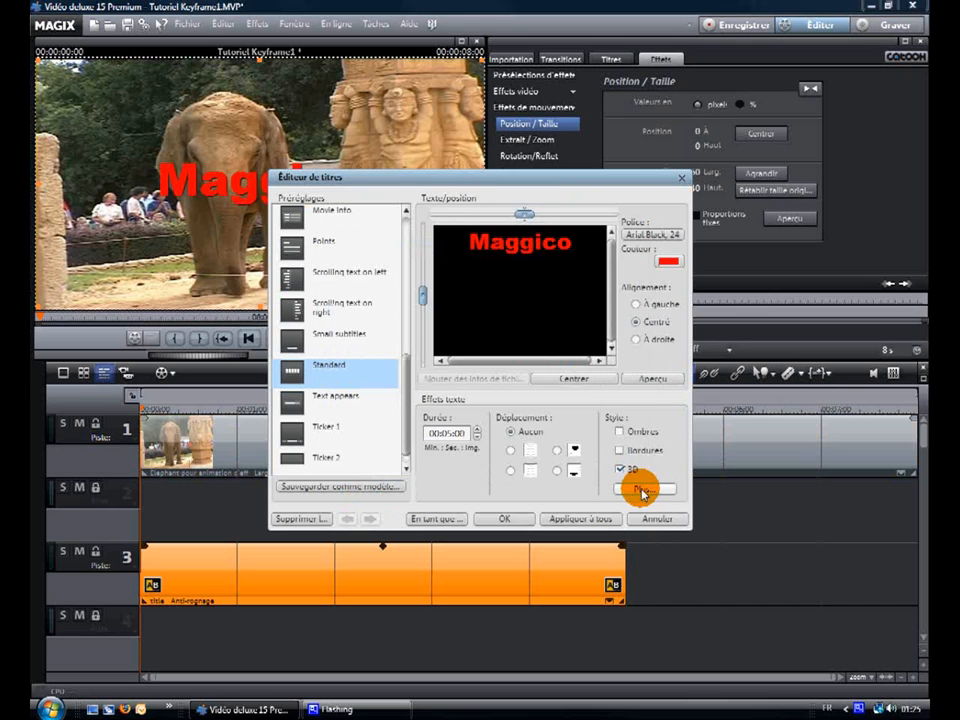
Adjust the width and height of the title's 3D text effect in its advanced settings.
click(642, 490)
click(519, 397)
click(519, 397)
click(519, 397)
click(519, 397)
click(519, 397)
click(519, 397)
click(519, 406)
click(519, 406)
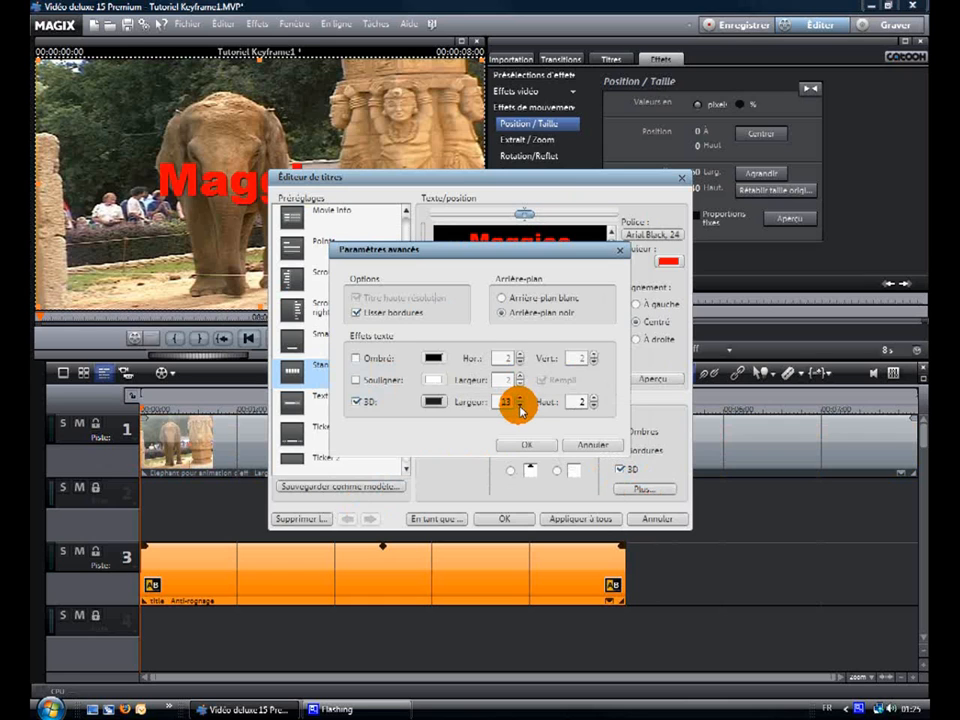
click(519, 406)
click(519, 406)
click(519, 406)
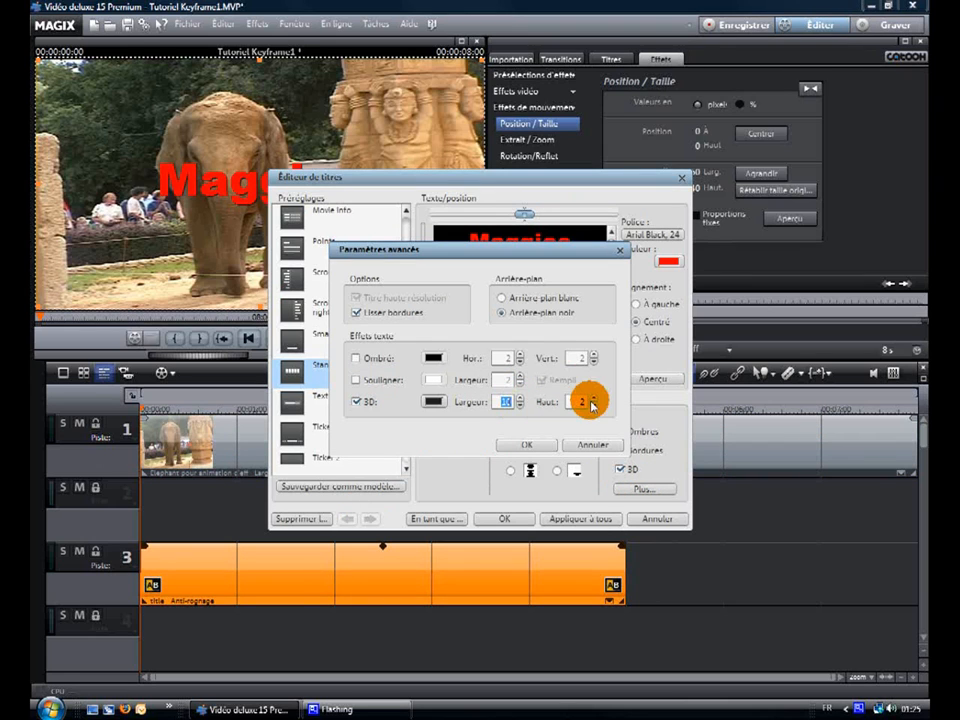
click(593, 405)
click(593, 405)
click(526, 444)
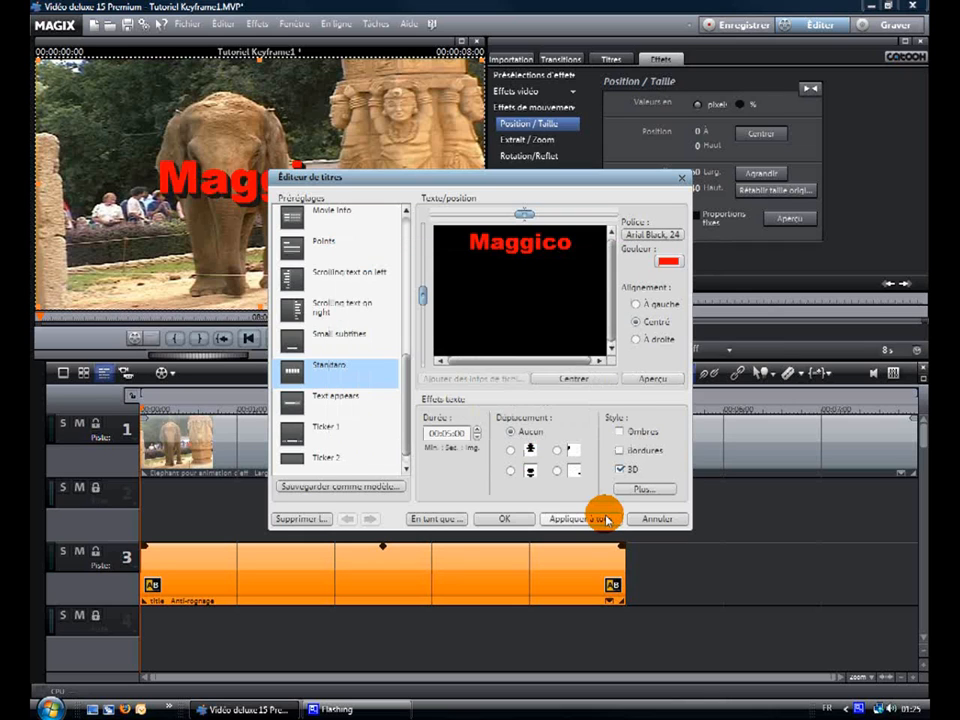
Move the "Maggico" title down to the lower edge of the picture.
click(606, 519)
click(424, 296)
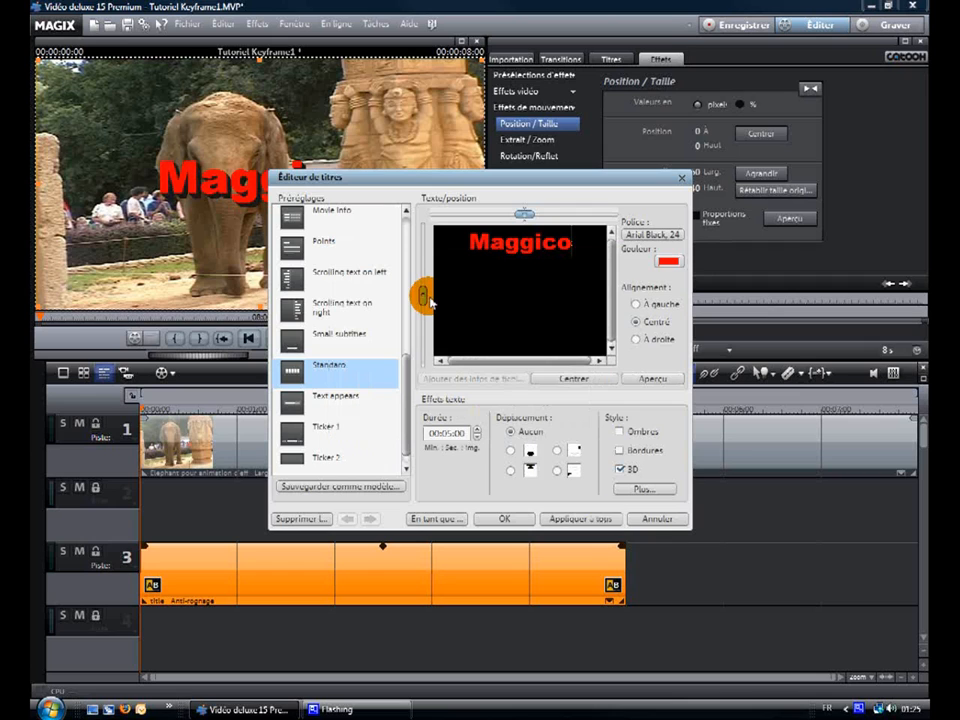
drag(424, 296, 423, 367)
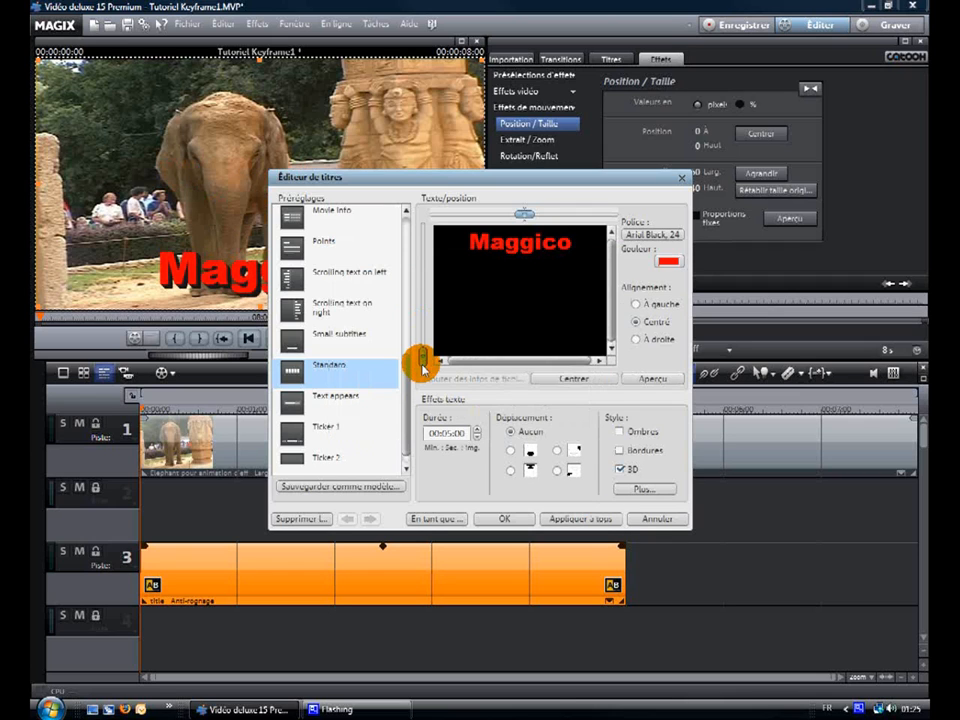
Confirm the title settings and extend the "Maggico" title on track 3 to the end of the elephant image at 8 seconds.
click(449, 444)
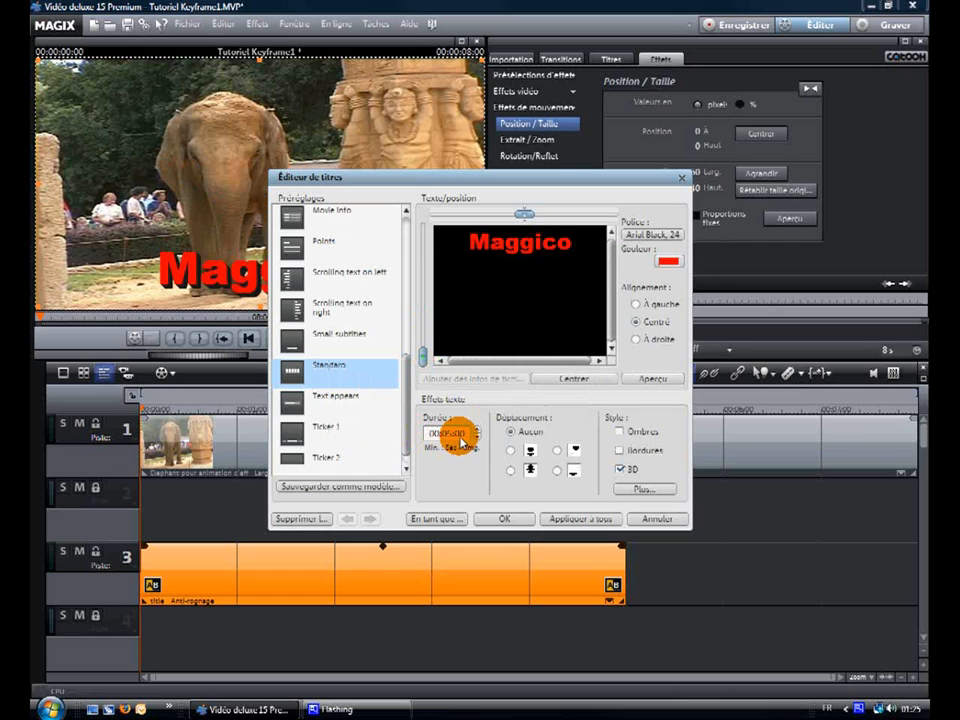
click(601, 519)
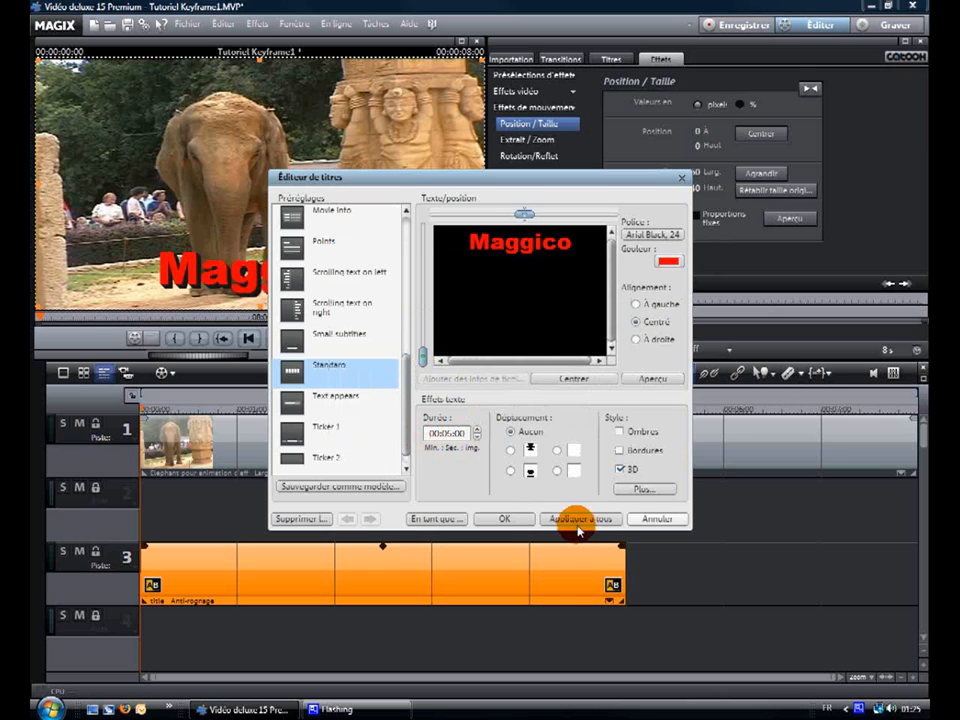
click(503, 519)
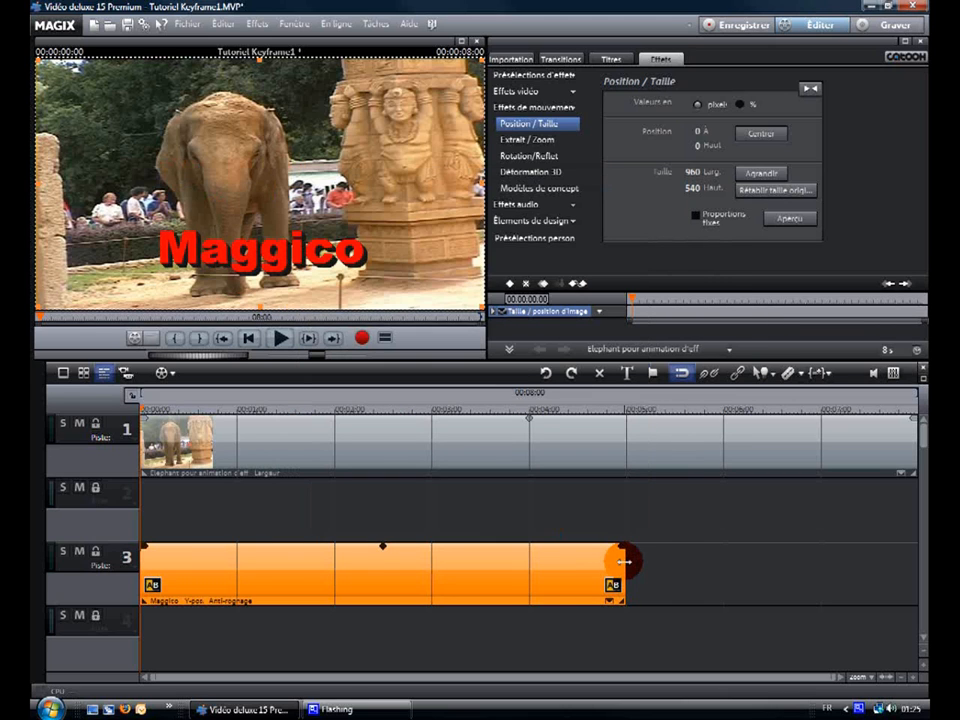
drag(624, 561, 694, 565)
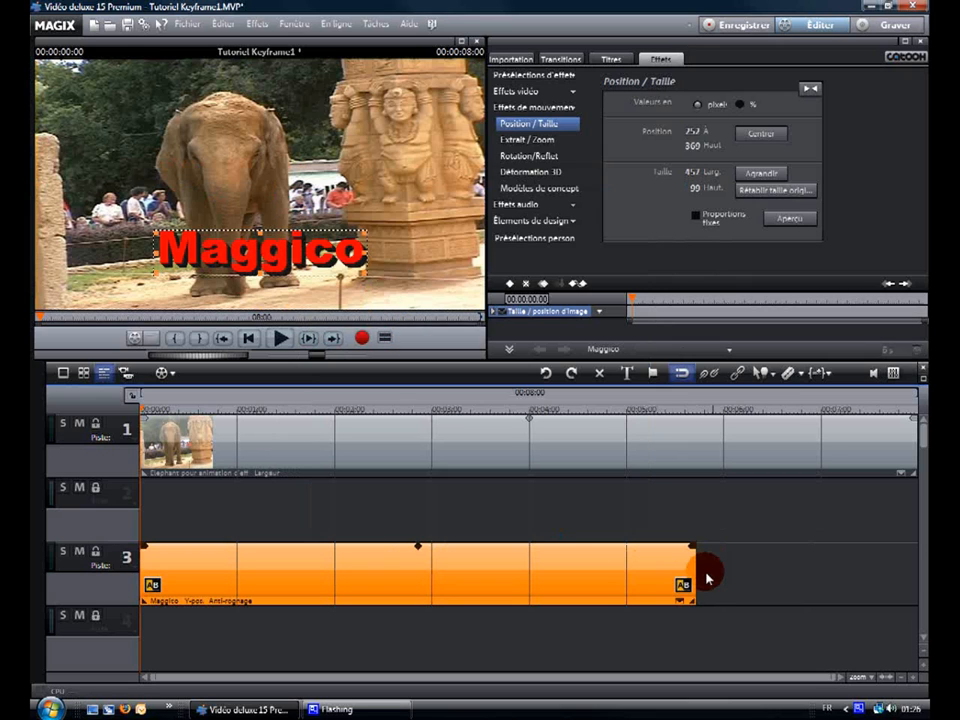
drag(827, 570, 904, 582)
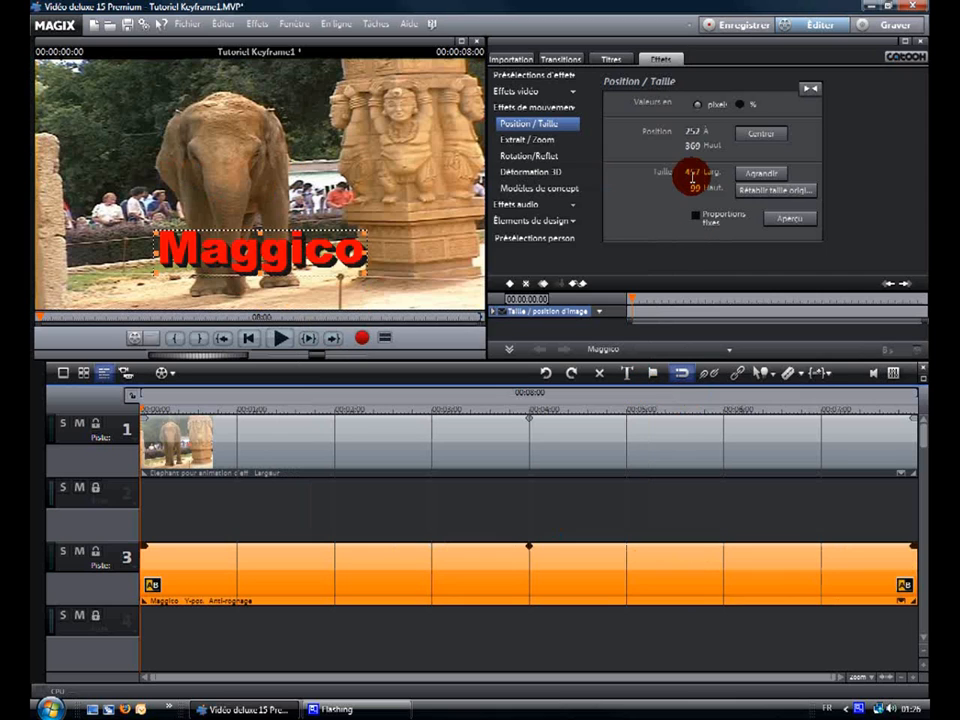
Enable fixed proportions (Proportions fixes) and set the "Maggico" title's width to 10 pixels.
click(695, 217)
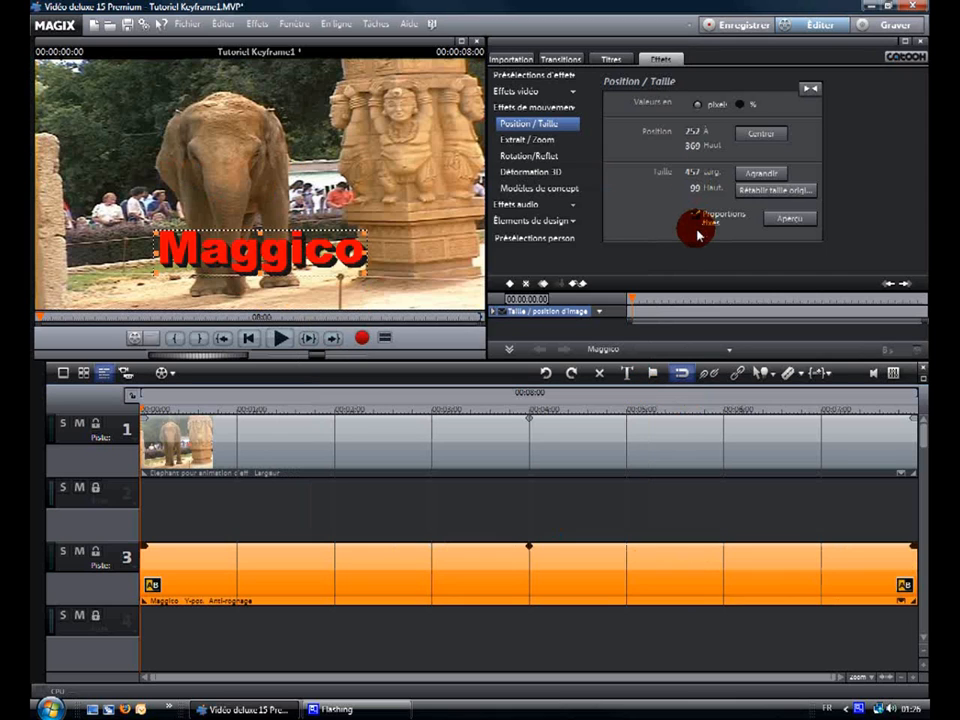
click(686, 176)
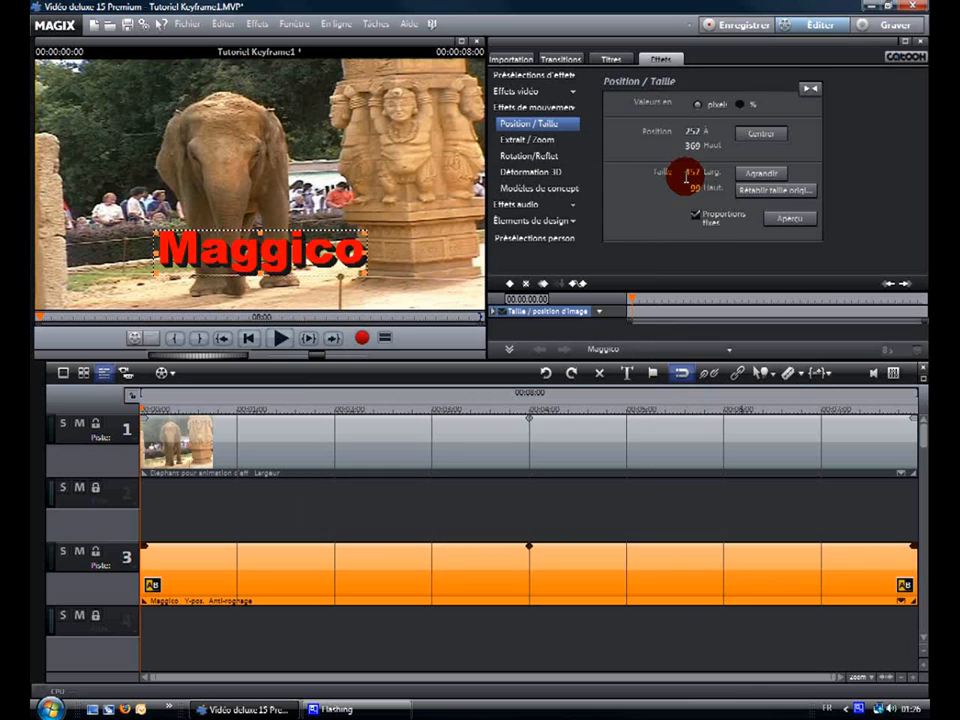
drag(686, 176, 738, 208)
text(10)
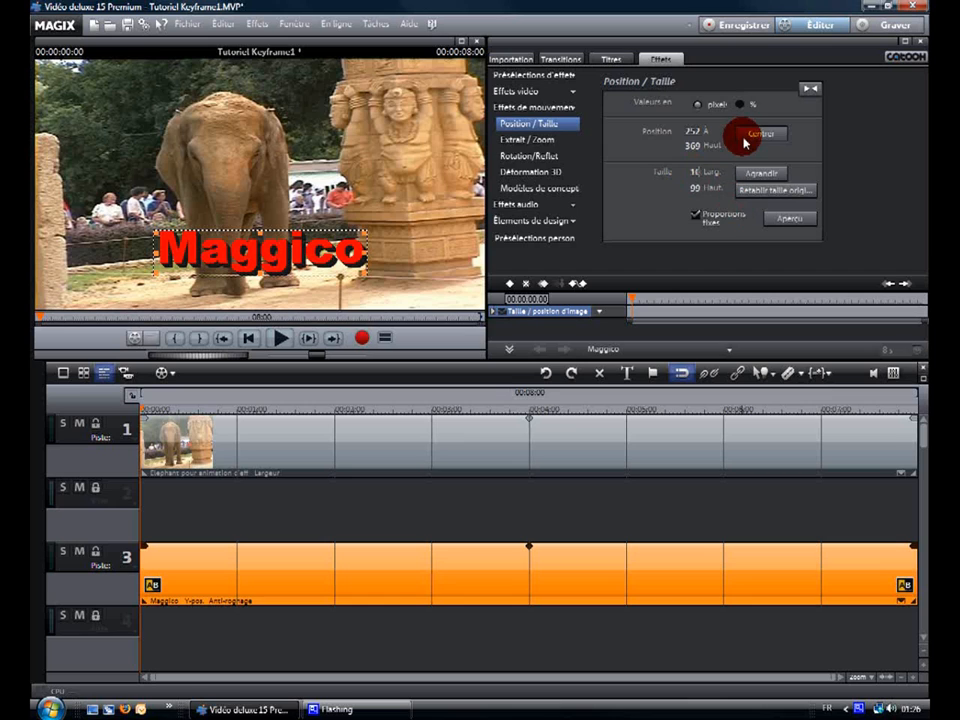
click(690, 190)
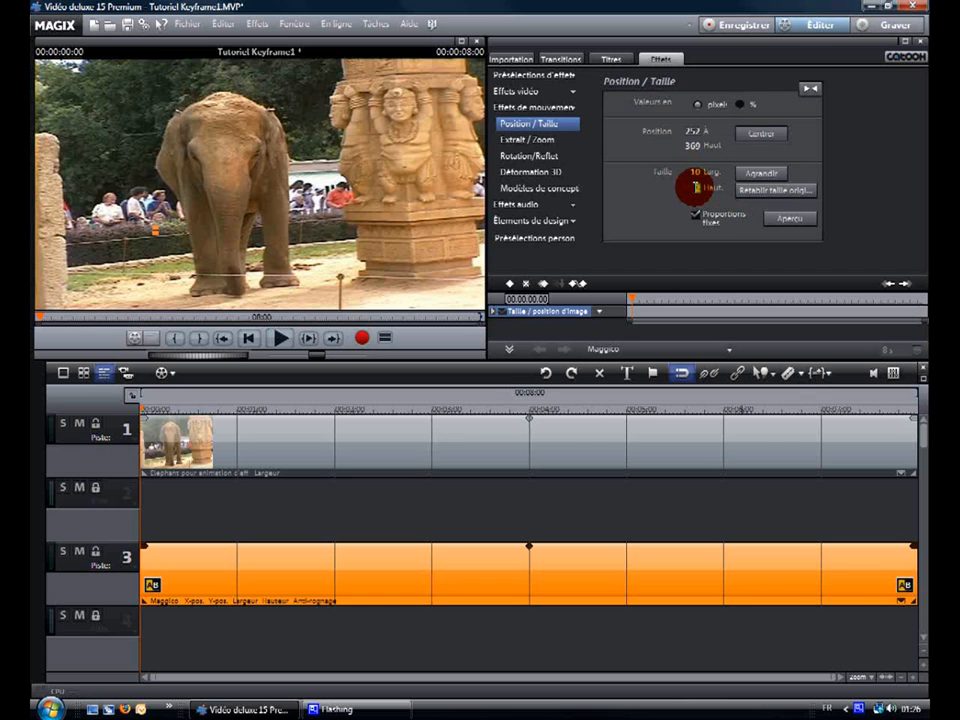
Move the tiny title onto the elephant's lower legs, at about position 492, 455.
click(227, 311)
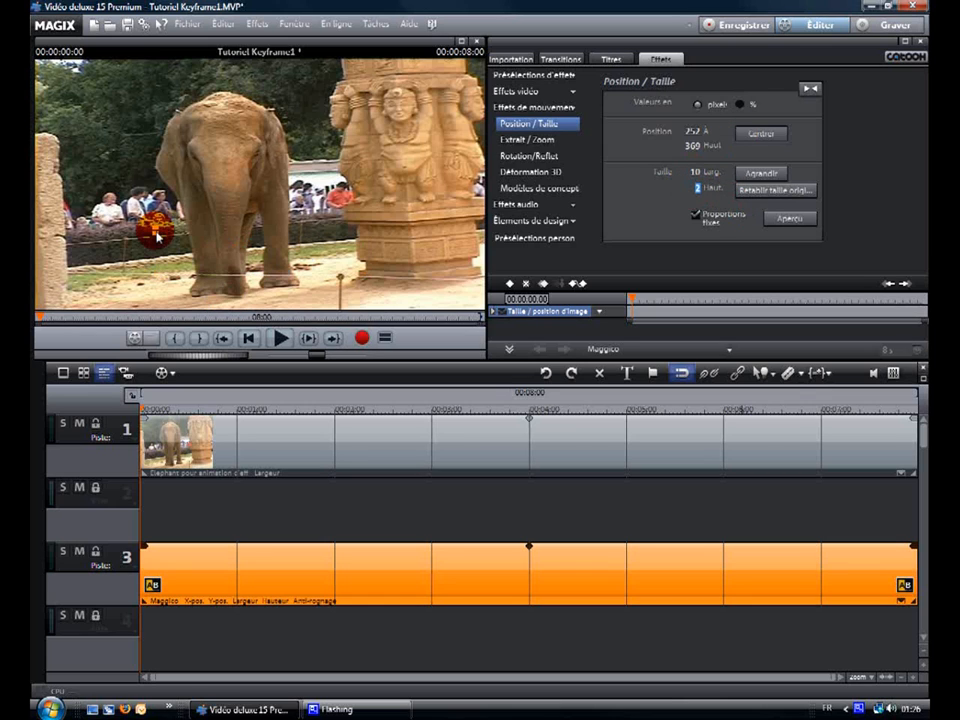
drag(155, 235, 256, 263)
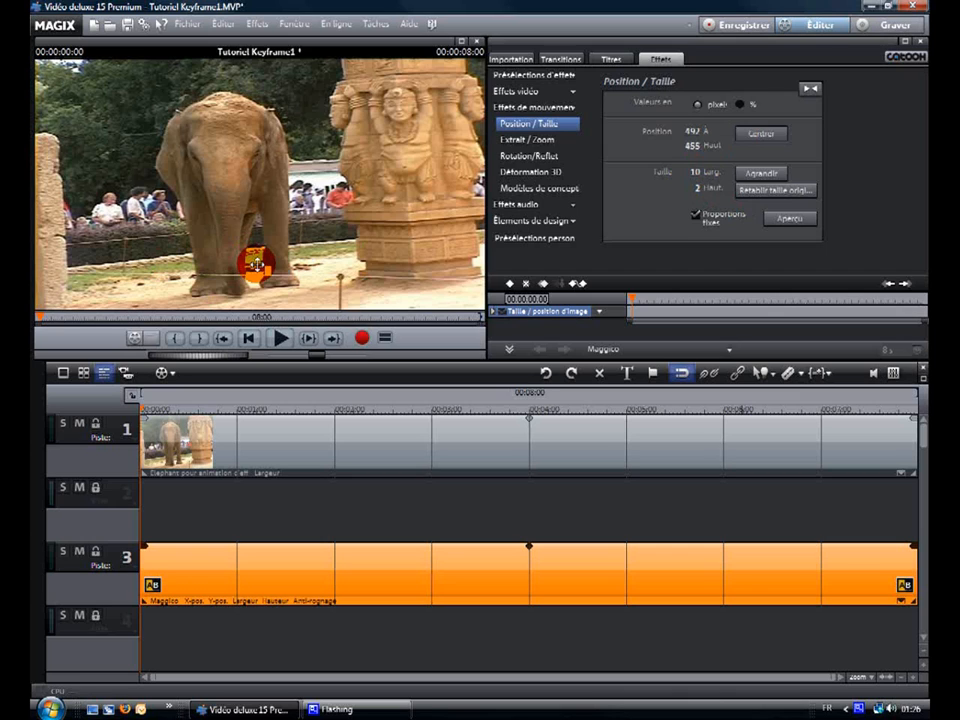
drag(257, 264, 257, 264)
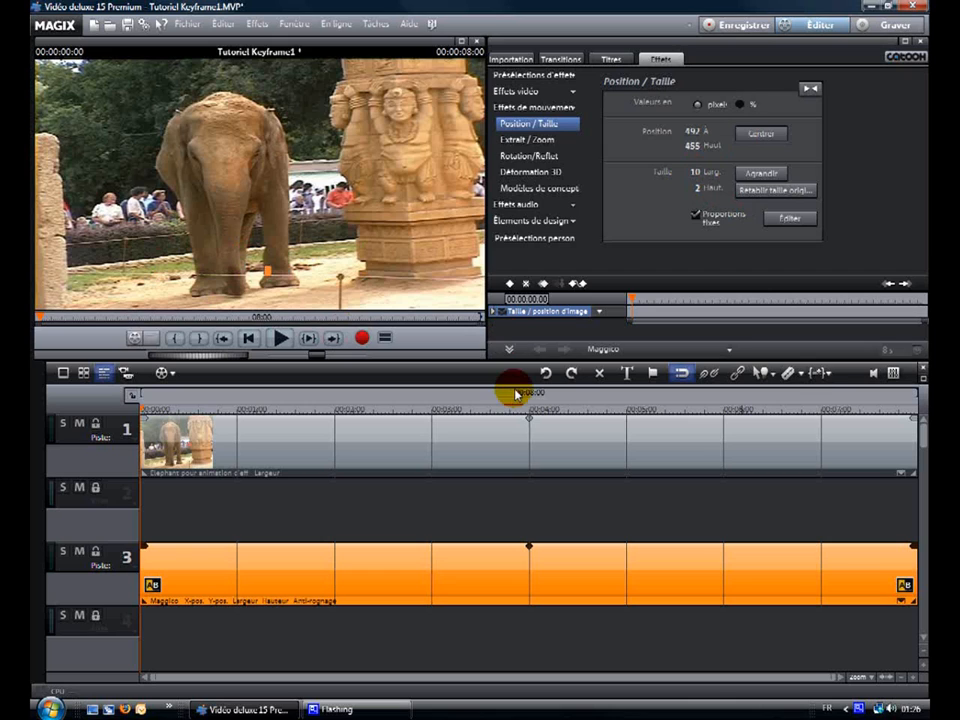
Hide the keyframe area beneath the Position / Taille settings and show it again.
click(553, 368)
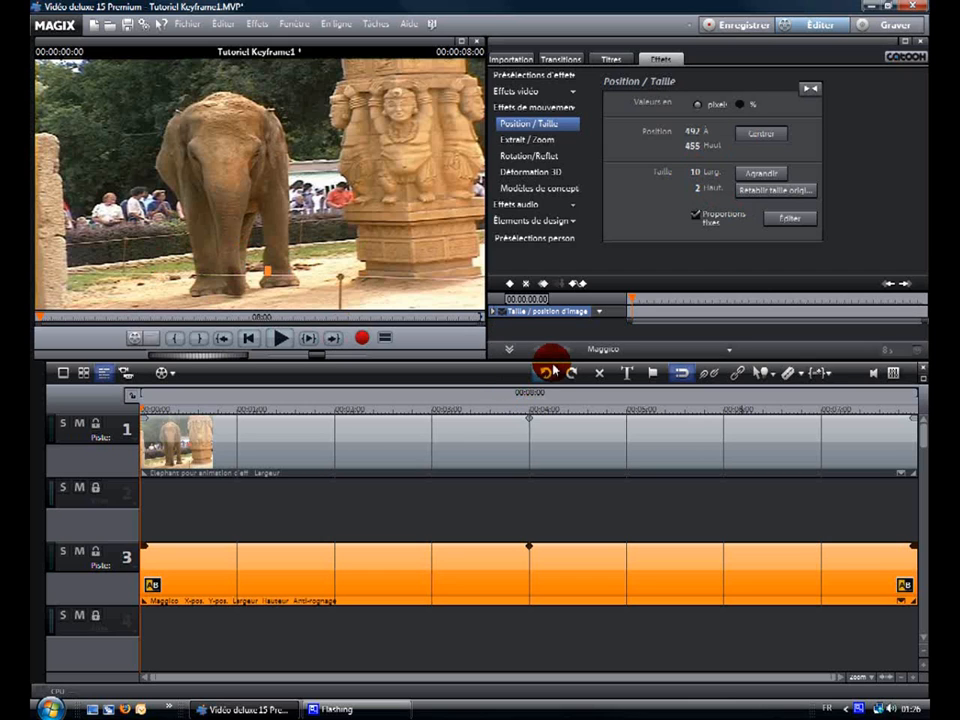
click(513, 352)
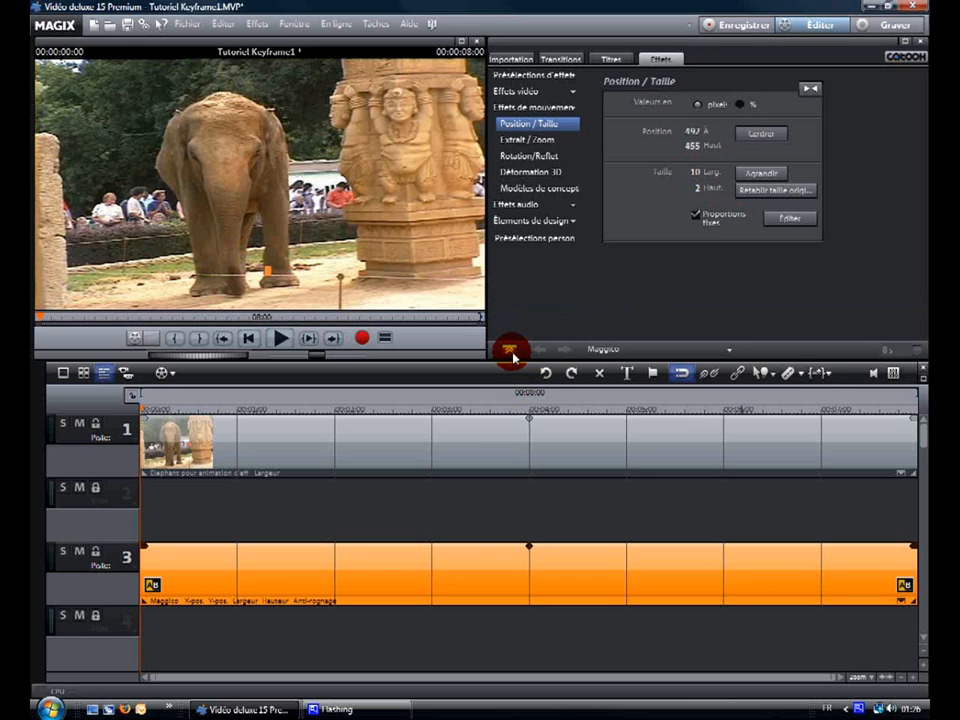
click(513, 352)
click(513, 352)
click(511, 352)
click(511, 352)
click(511, 352)
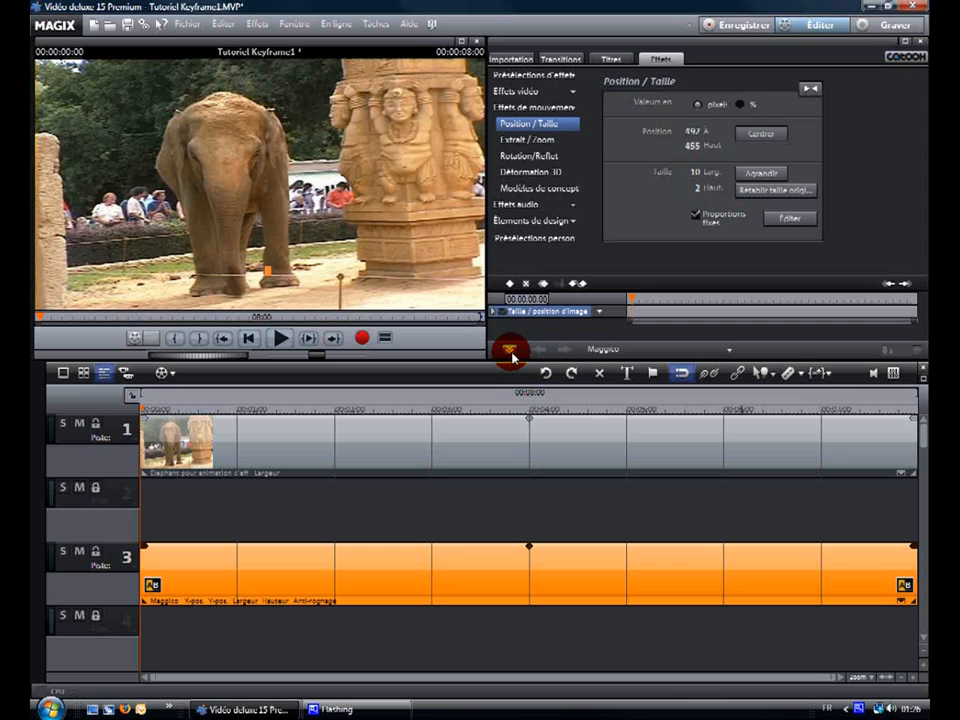
click(511, 352)
click(511, 352)
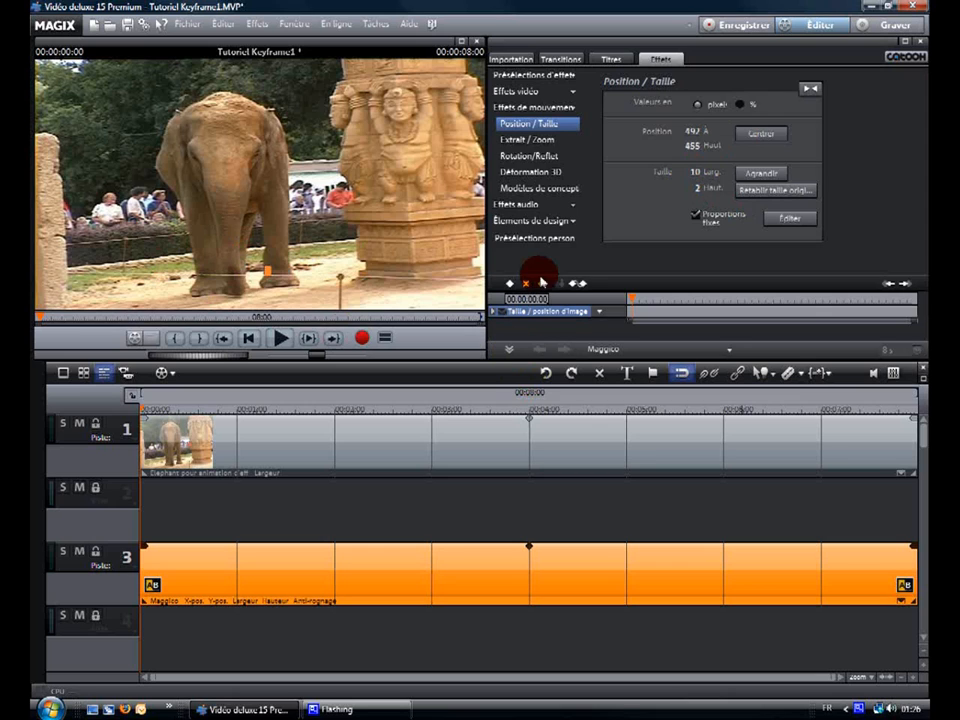
Expand the Taille / position d'image parameters, enlarge the keyframe area, and select the title on track 3.
click(492, 316)
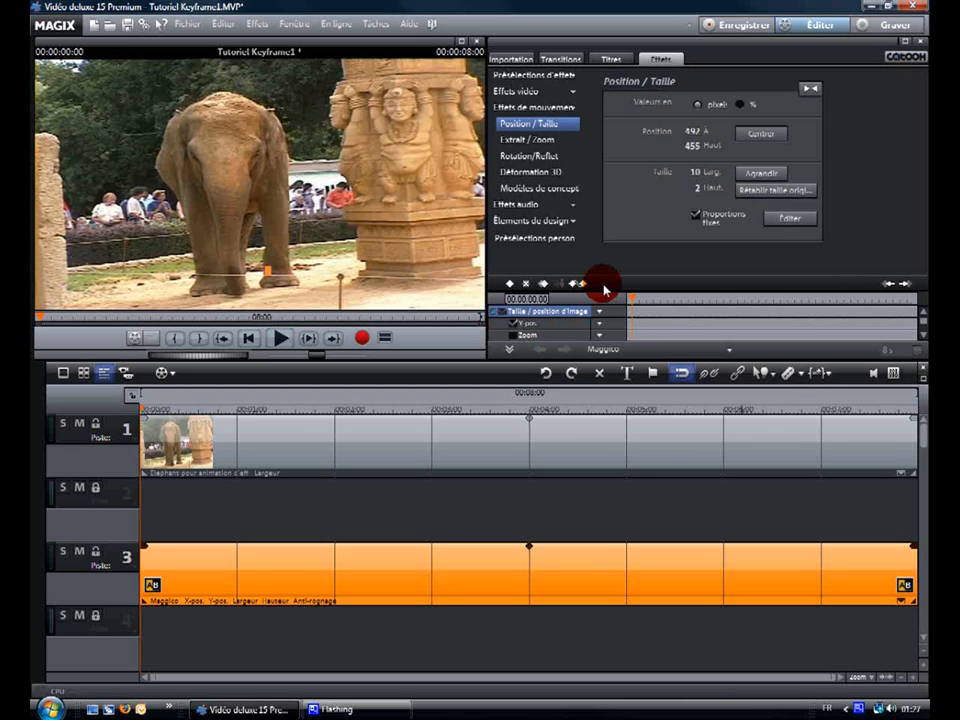
drag(603, 279, 605, 245)
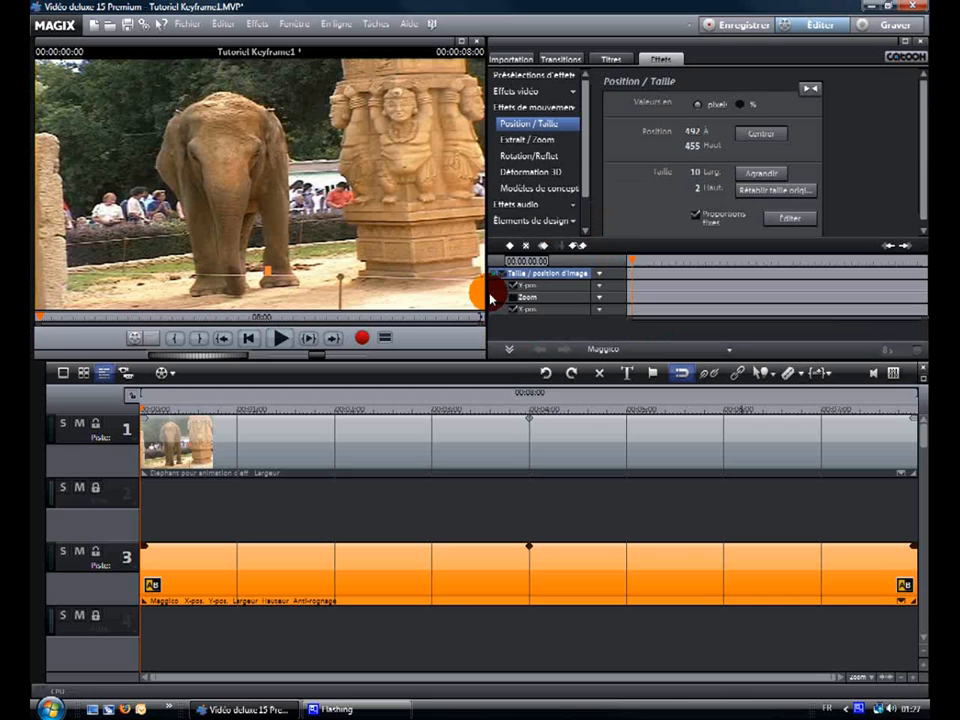
click(431, 576)
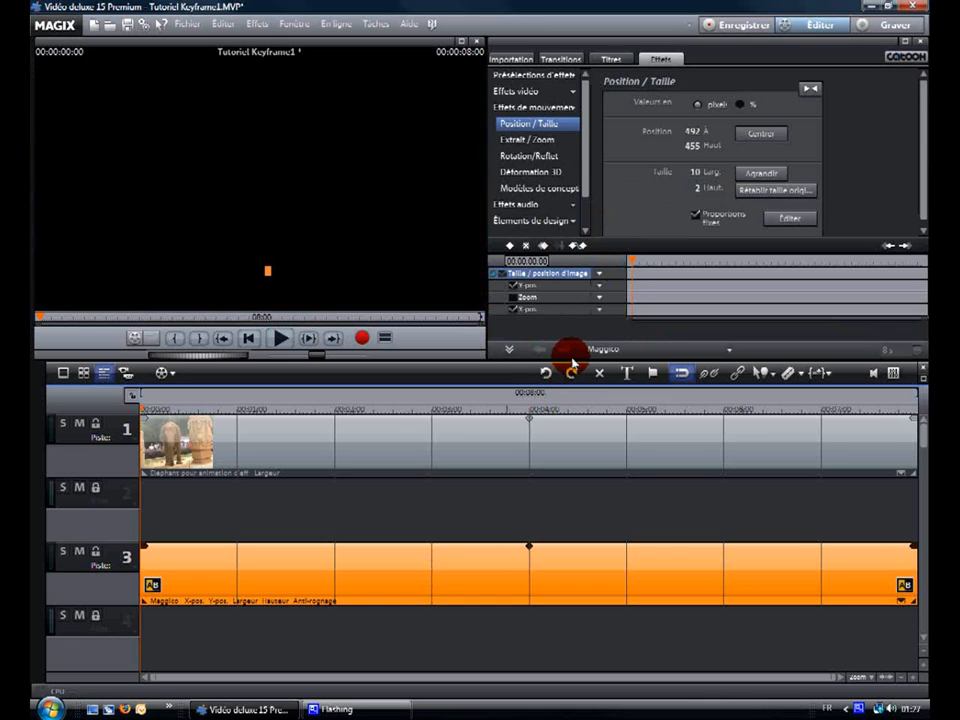
Set a Taille / position d'image keyframe at 00:00 of the title and copy it.
click(510, 247)
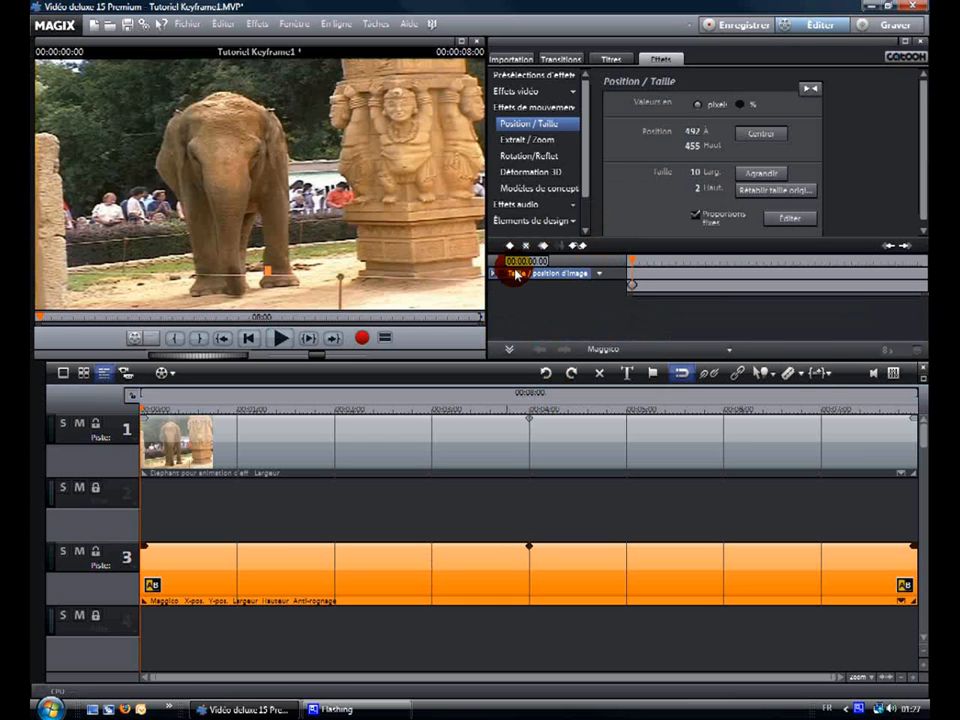
click(514, 273)
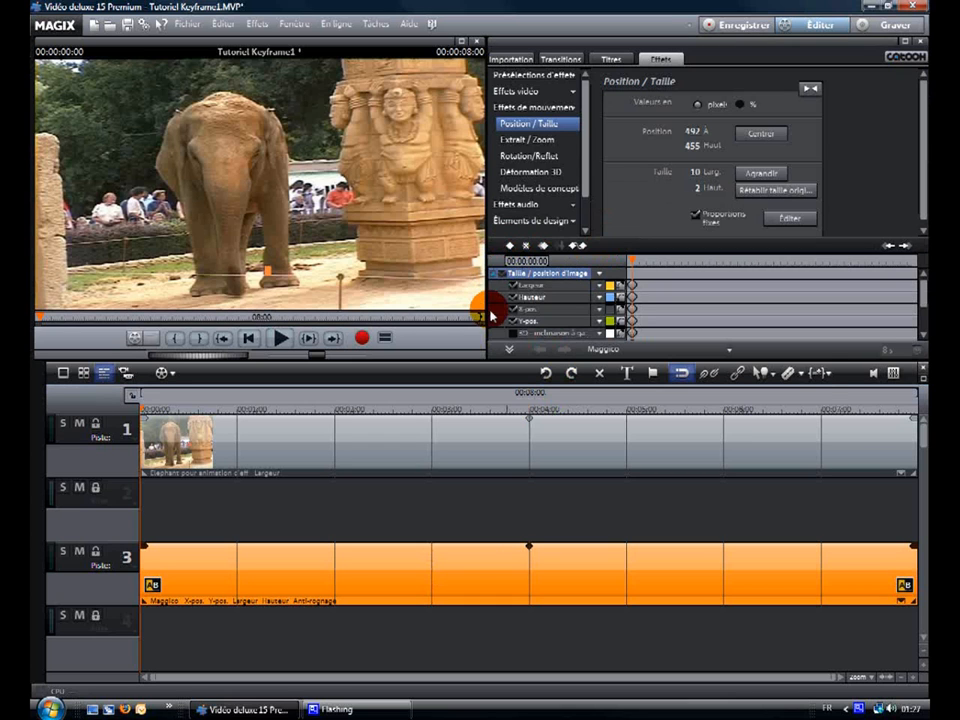
click(516, 314)
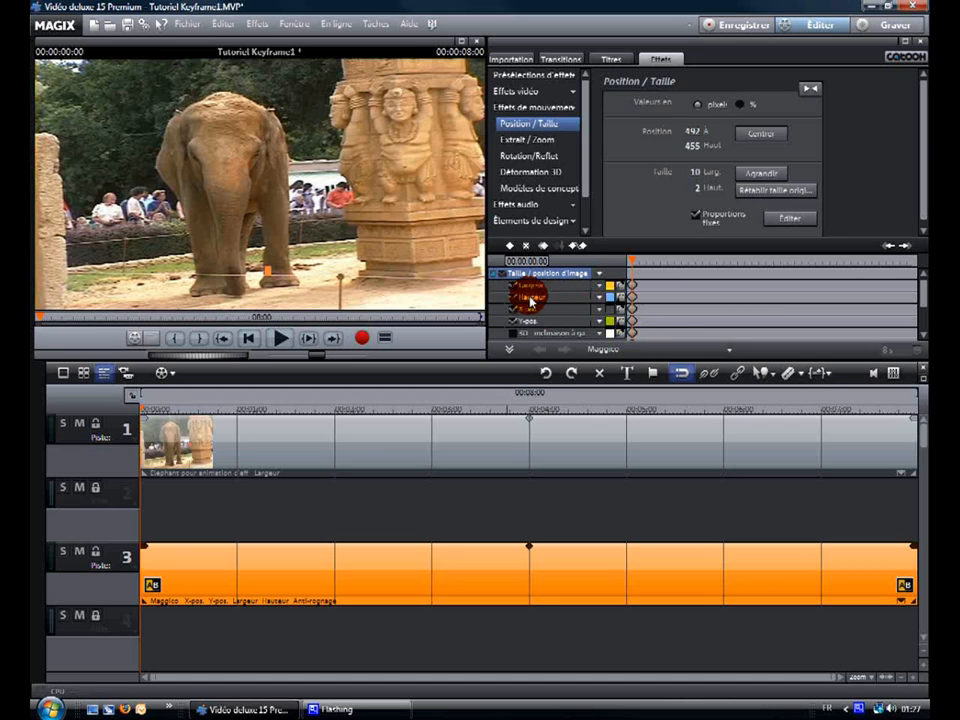
click(633, 288)
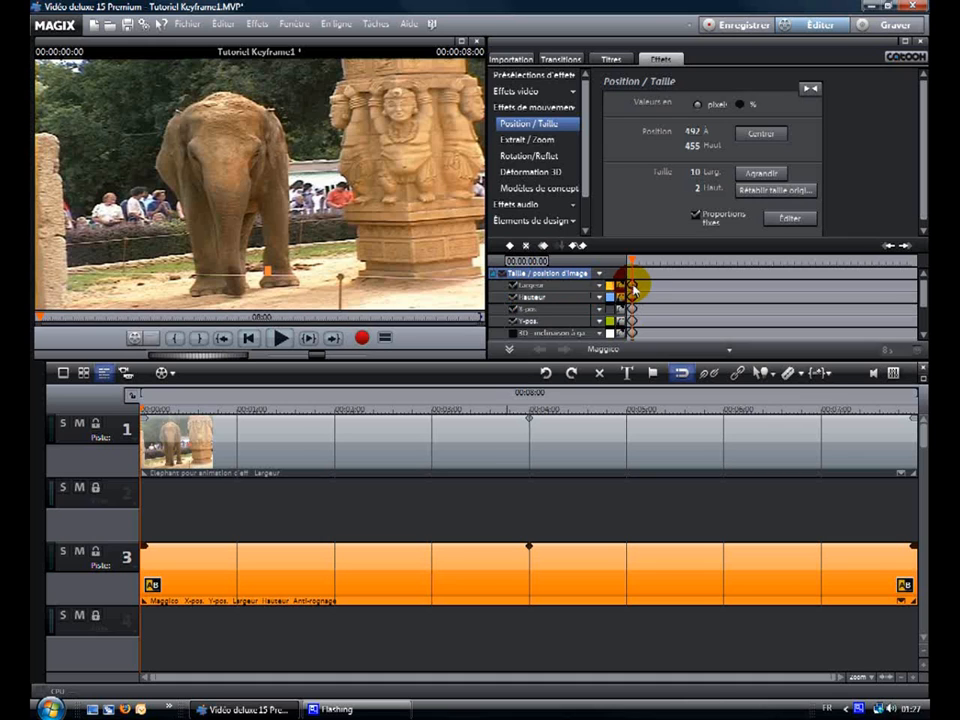
drag(633, 288, 630, 338)
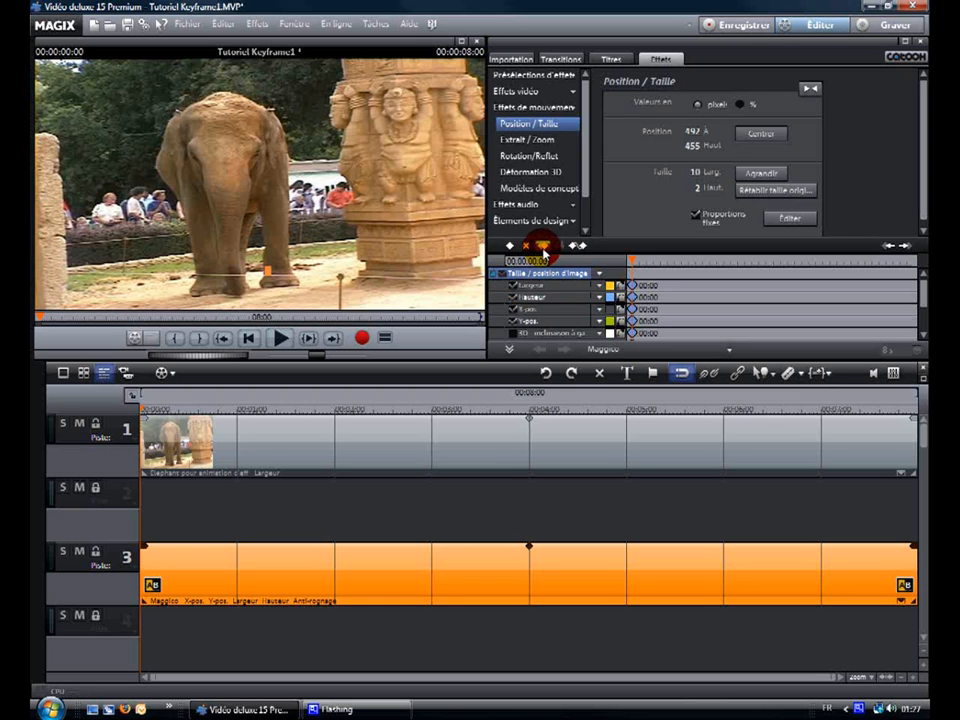
Place the playhead at 2 seconds, adjusting it one frame at a time.
click(333, 410)
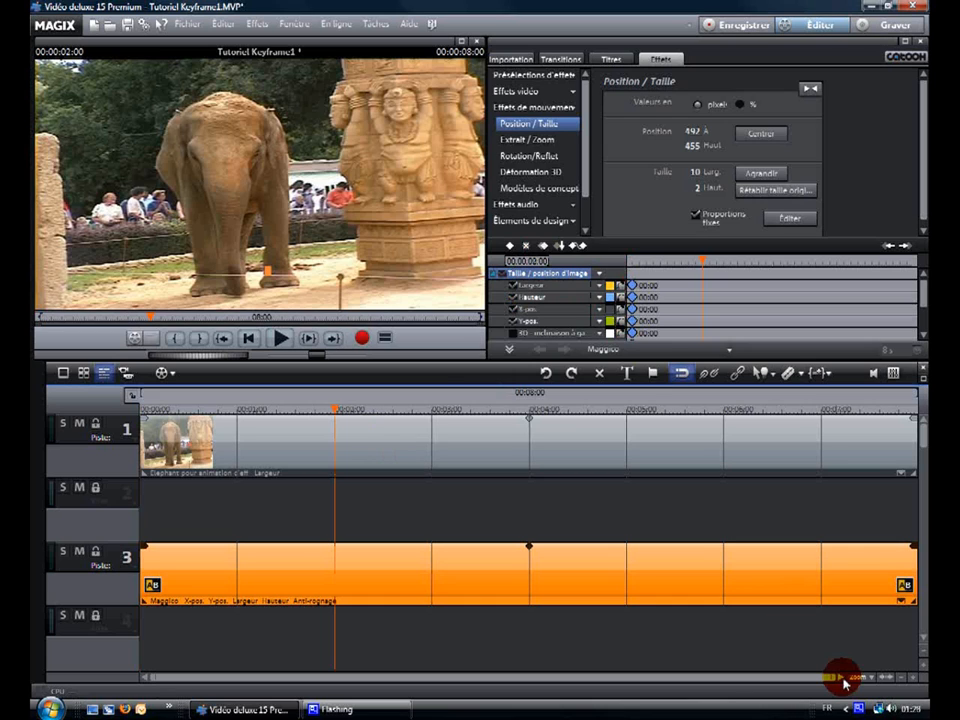
click(904, 682)
click(914, 682)
click(914, 682)
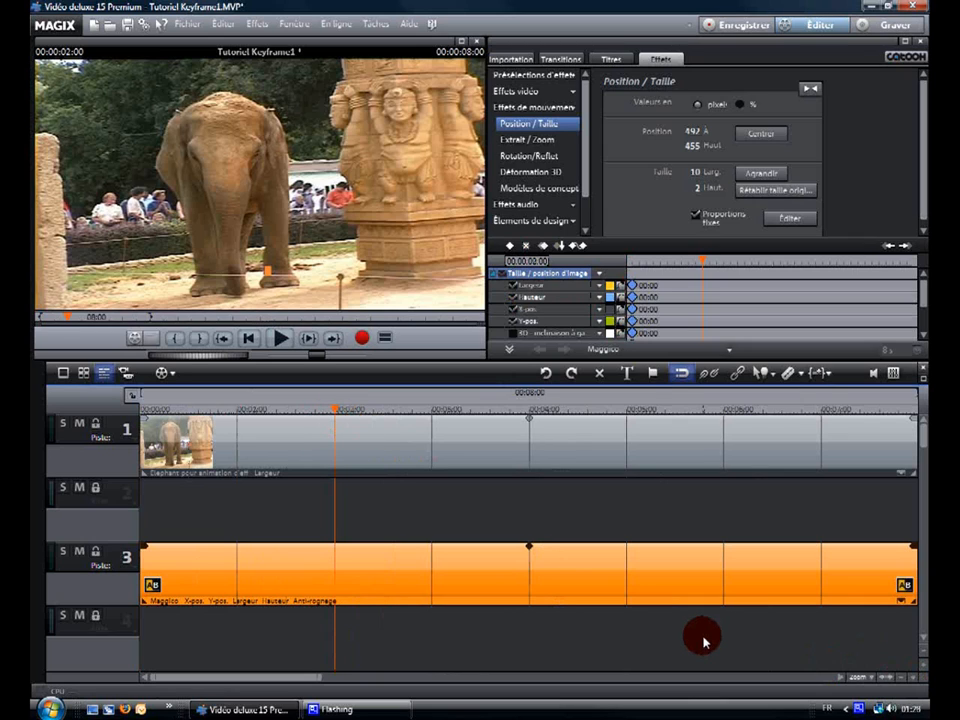
key(Left)
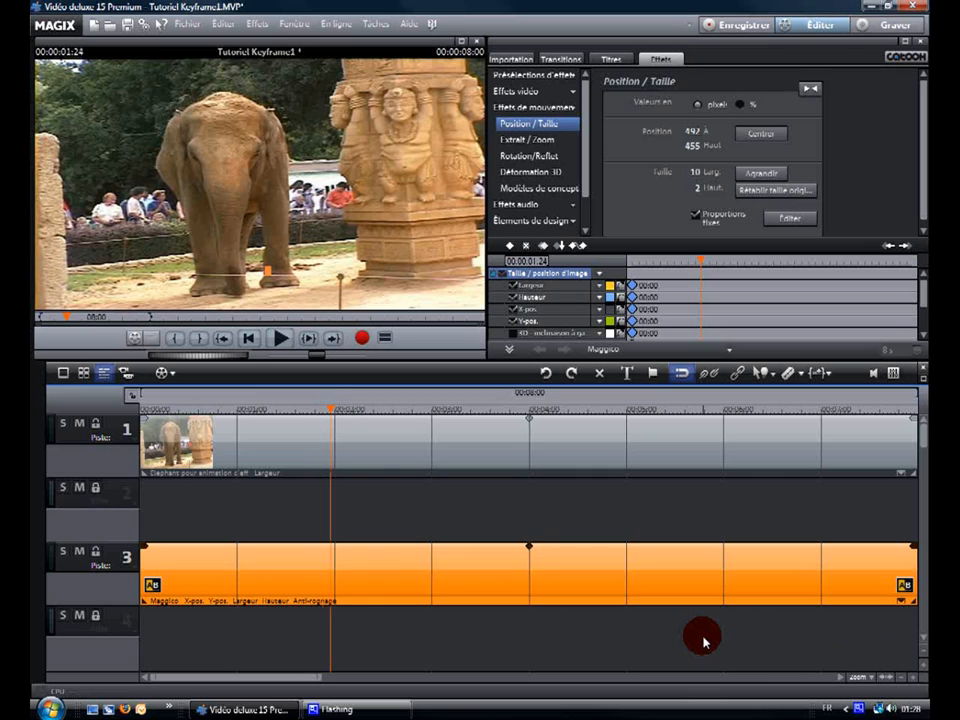
key(Right)
key(Right)
key(Left)
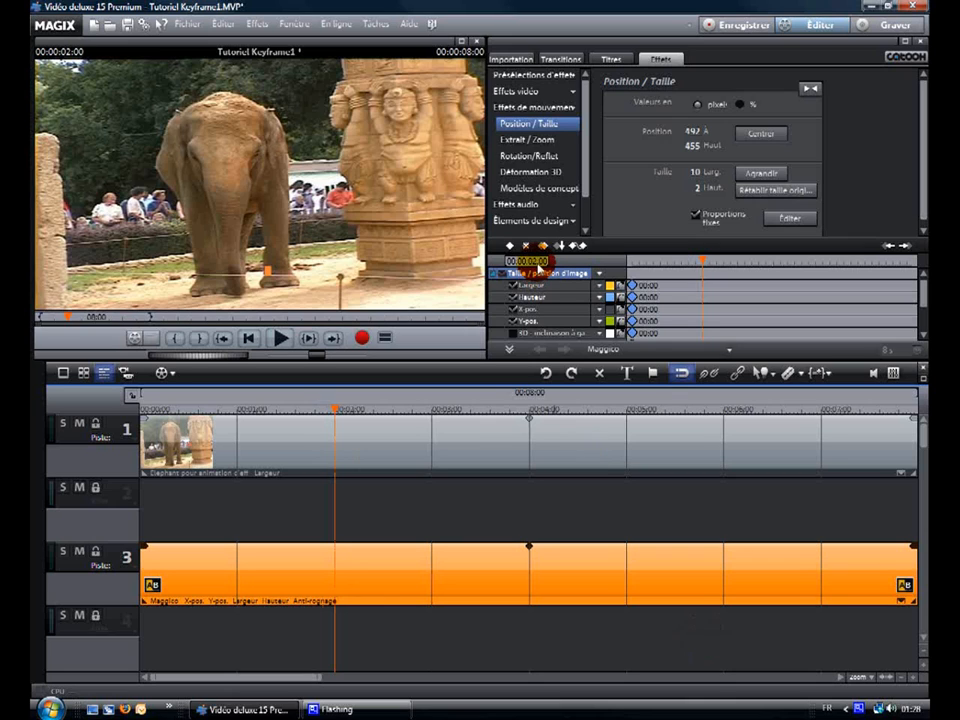
Step the playhead back a few frames from 2 seconds and return it to the start of the timeline.
key(Left)
key(Left)
key(Left)
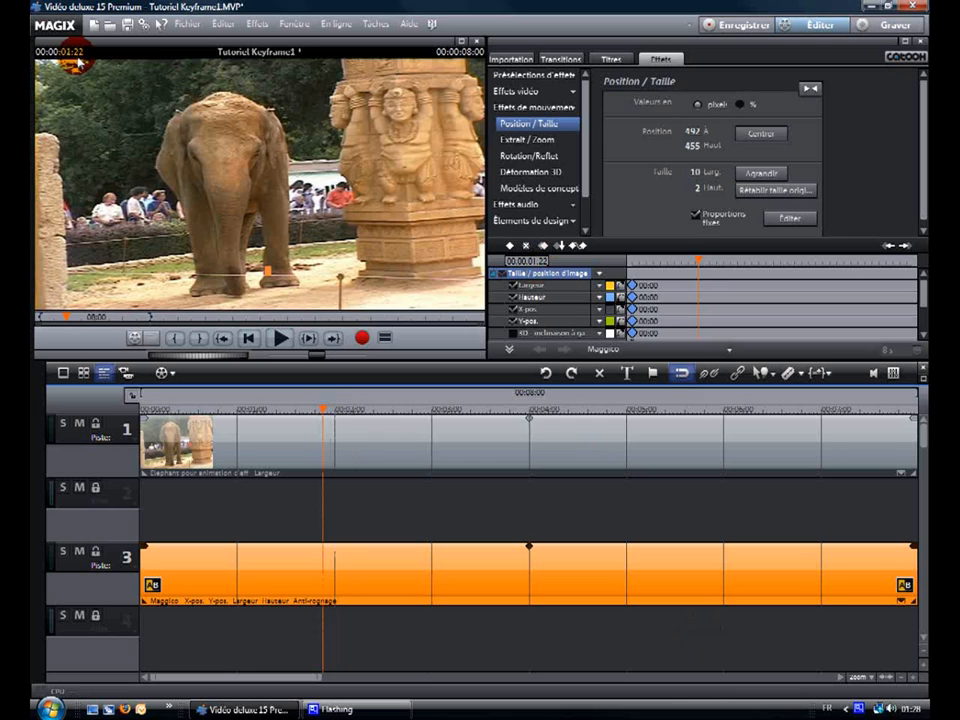
key(Home)
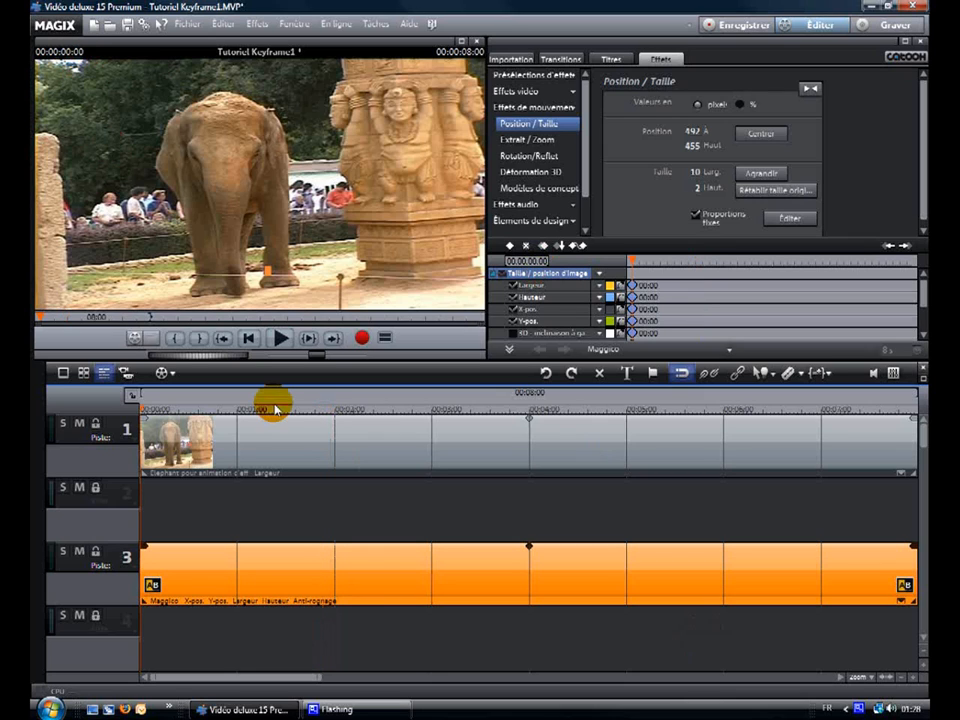
key(space)
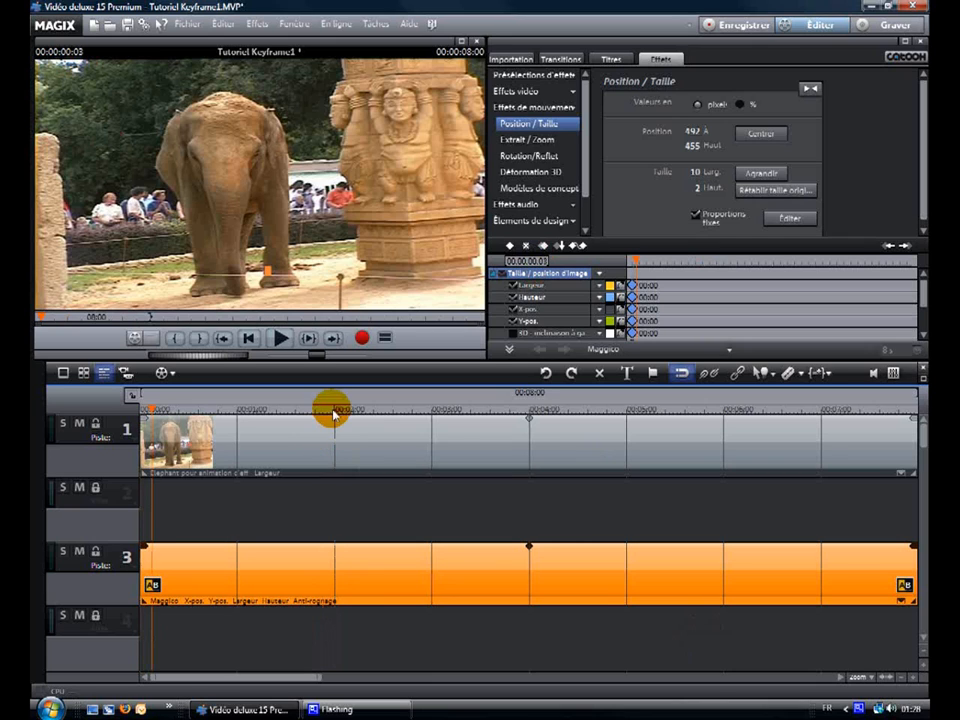
Paste the copied keyframe at 2 seconds and select it together with the title in the preview.
click(335, 412)
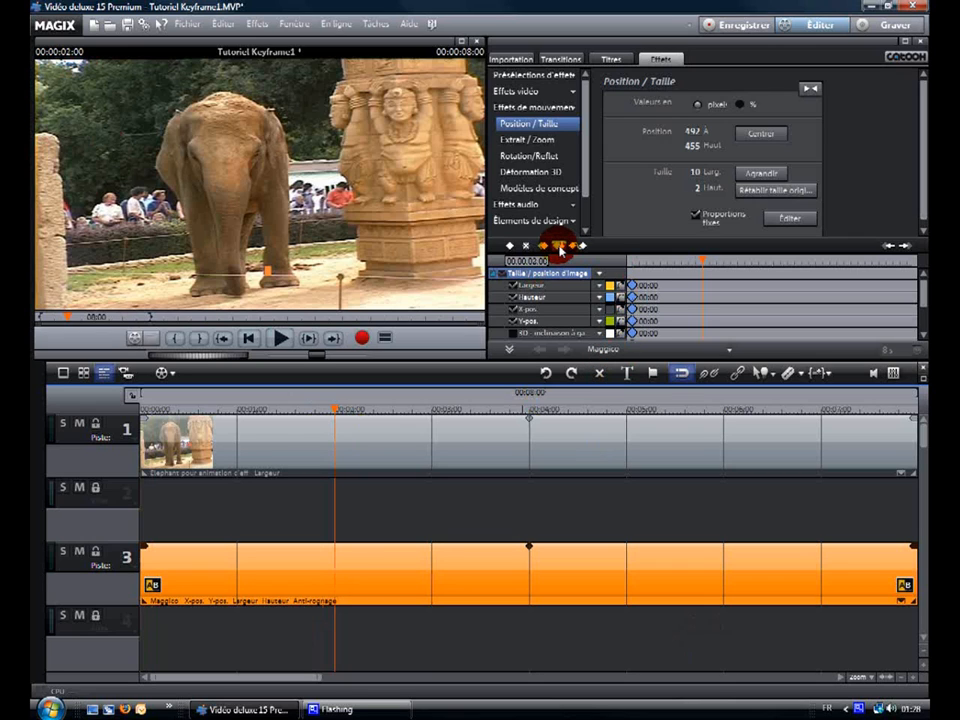
click(559, 246)
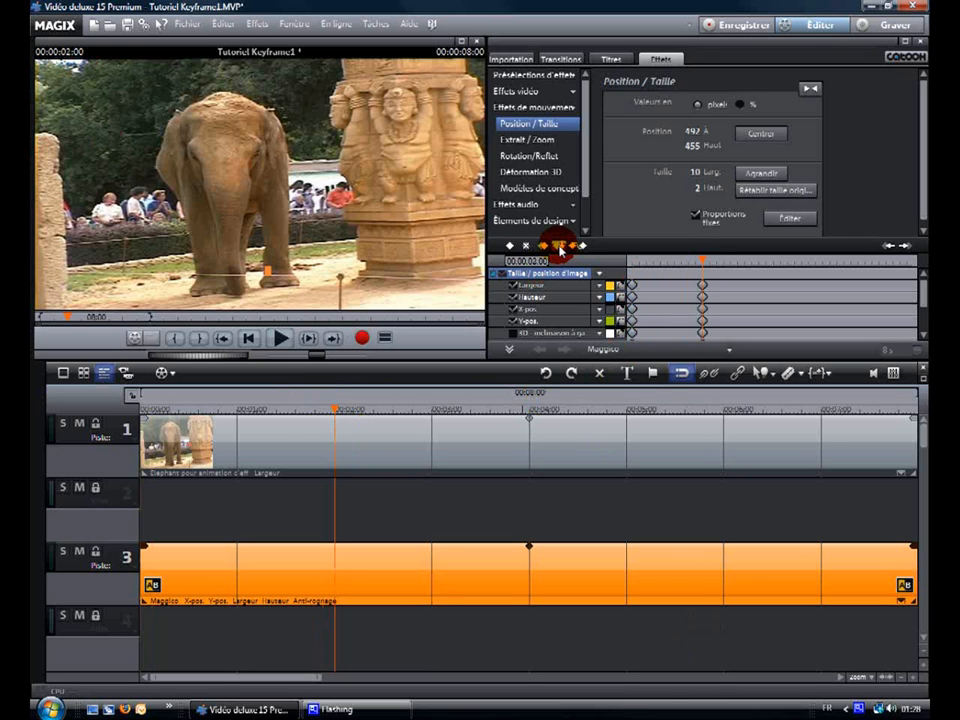
click(702, 286)
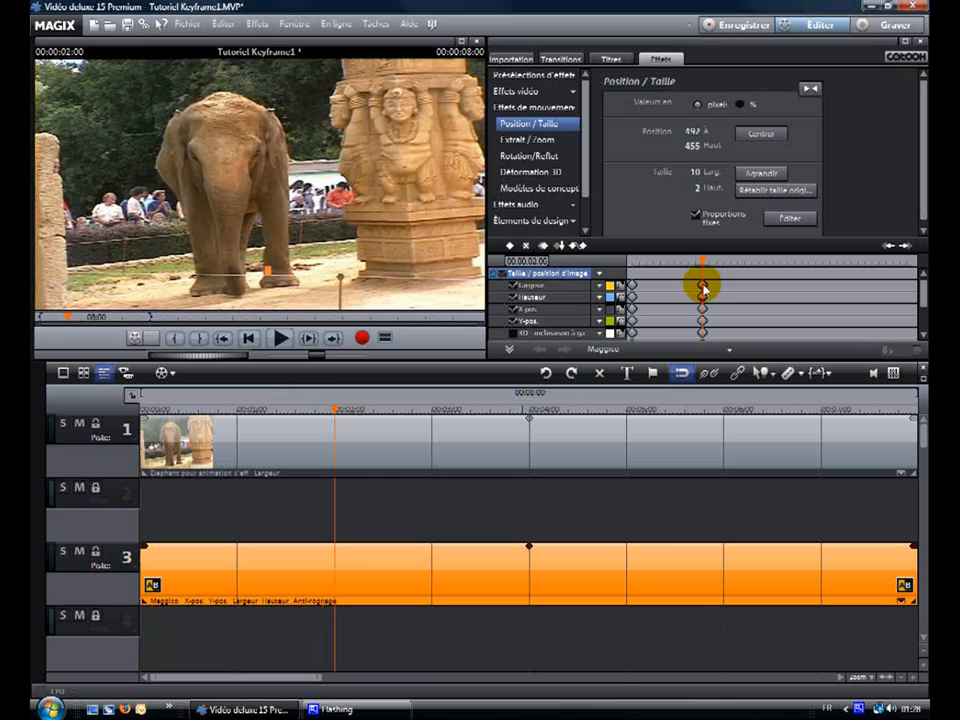
click(272, 287)
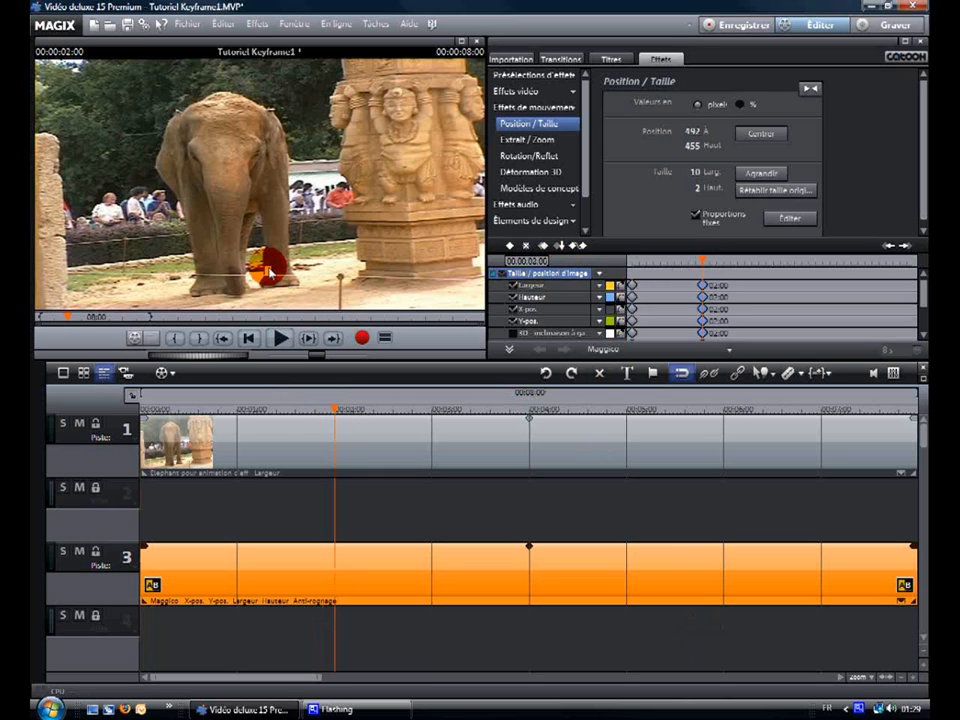
Turn off fixed proportions and resize the title in the 2-second keyframe to 433 × 70 pixels at position 290, 435.
drag(266, 267, 270, 283)
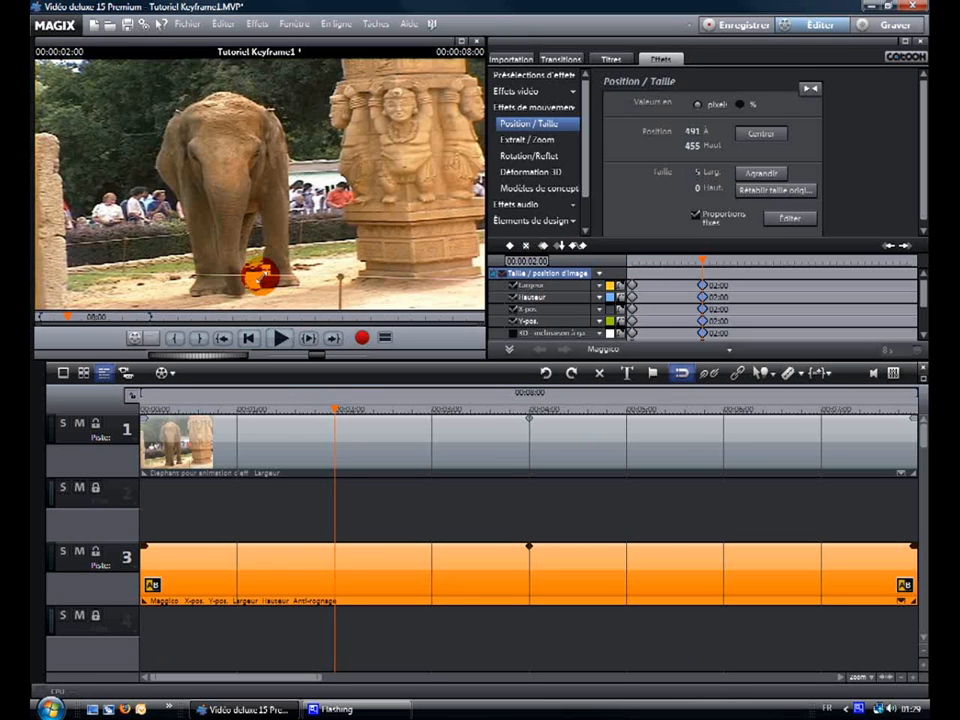
drag(269, 272, 283, 260)
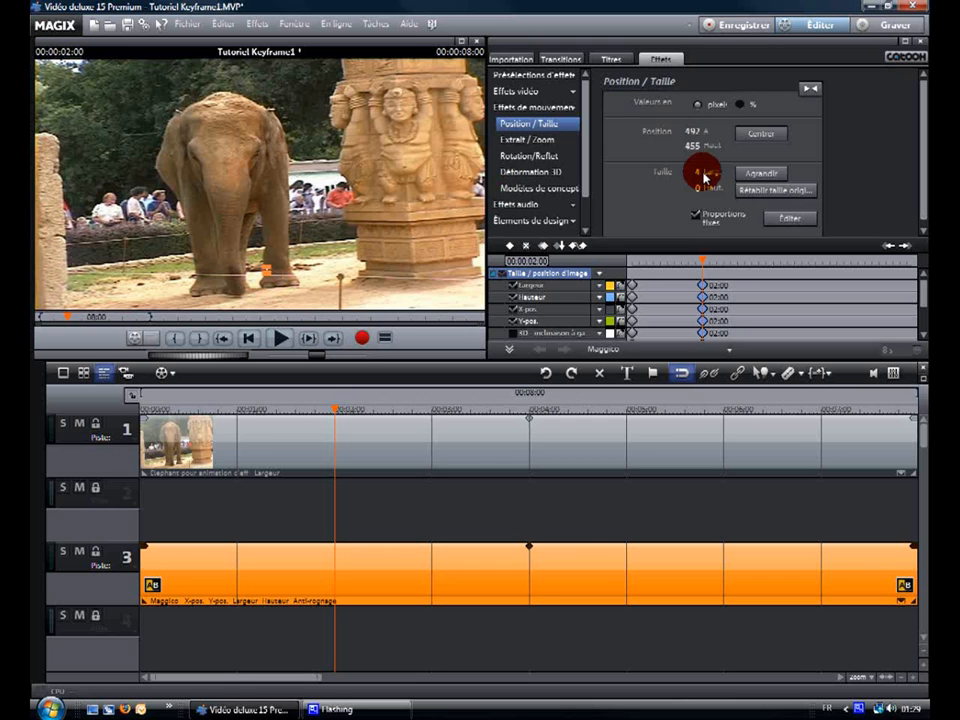
double_click(695, 174)
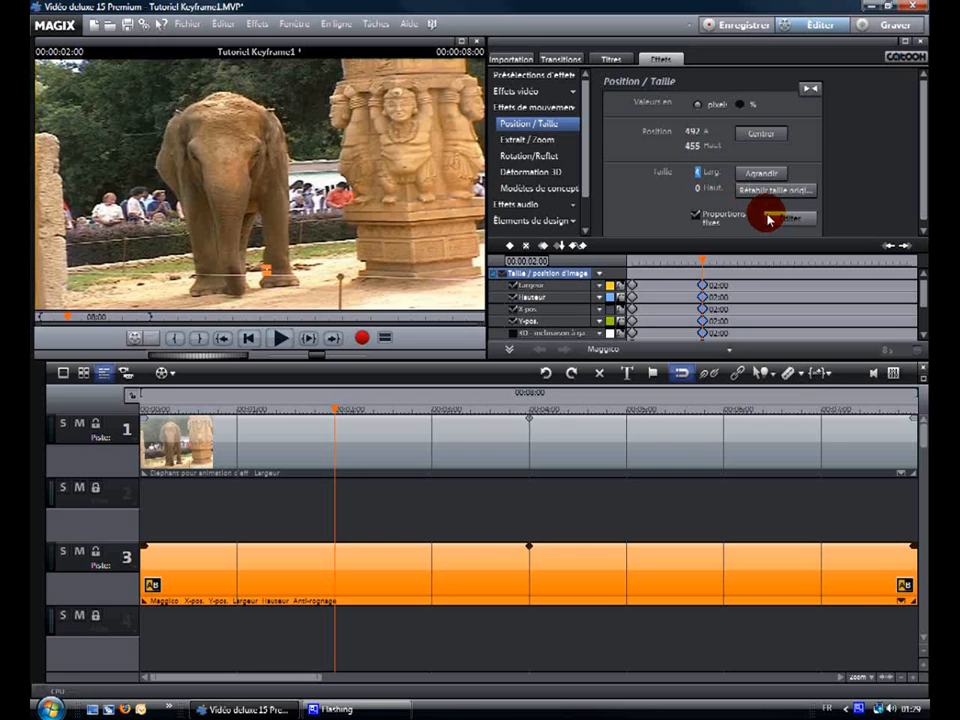
text(100)
key(Return)
click(715, 218)
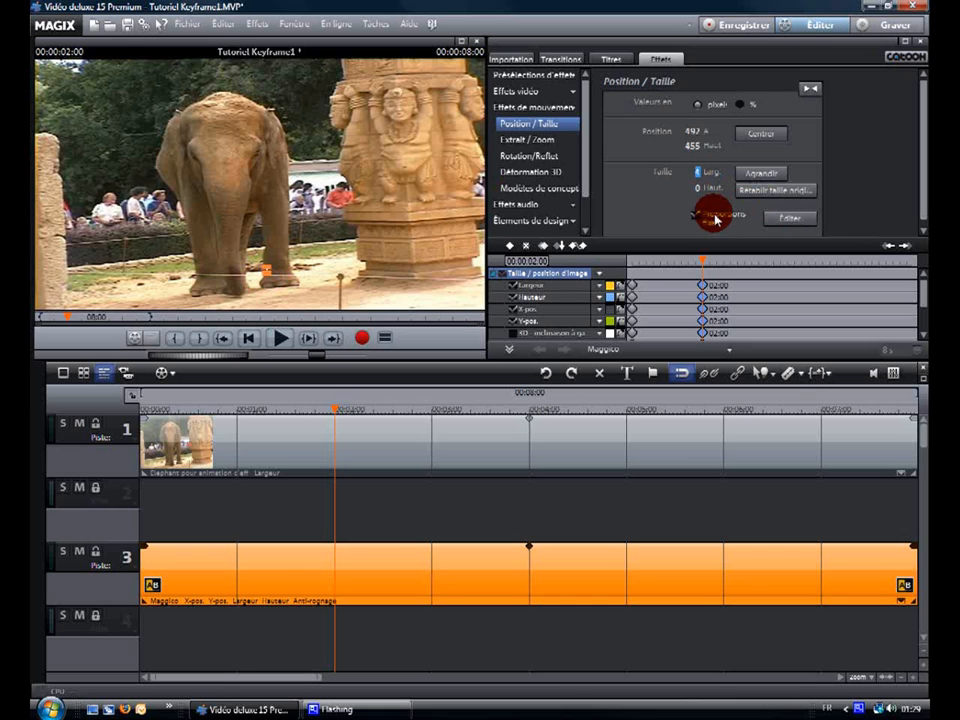
Scrub through the title's growth from the start to 2 seconds and copy the 2-second keyframe.
click(163, 409)
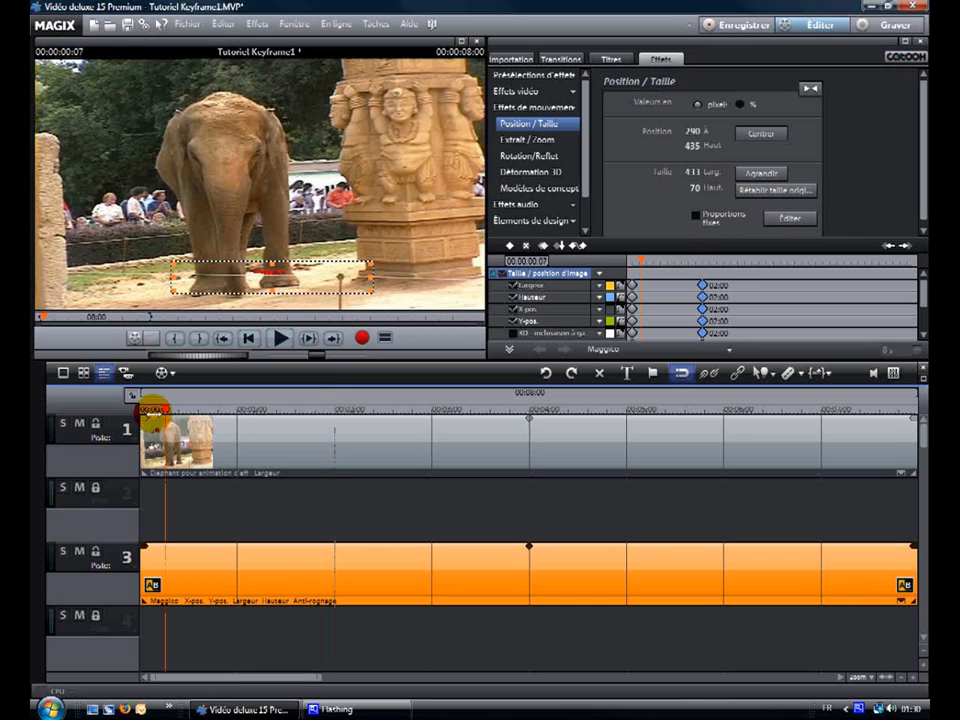
drag(152, 410, 332, 421)
click(703, 287)
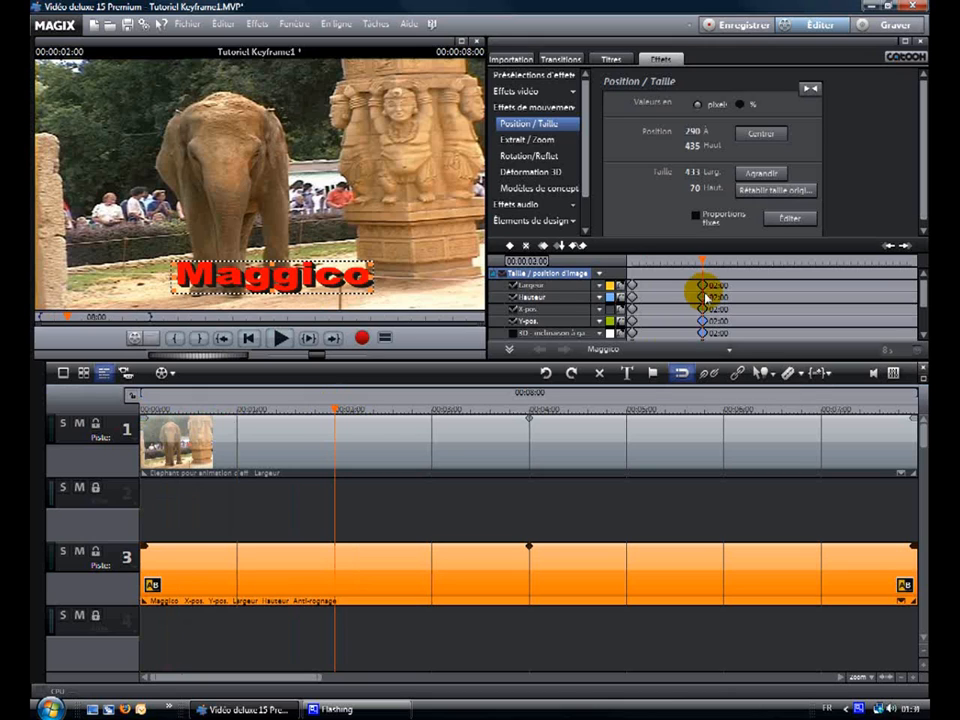
click(543, 246)
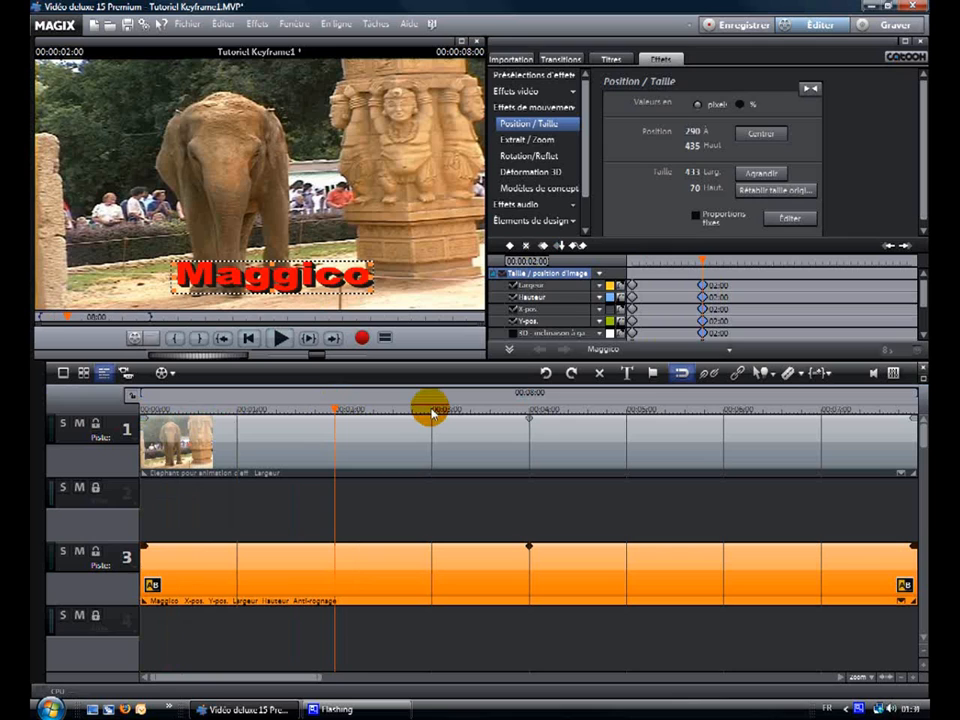
Paste the copied title keyframe at 3 seconds and again at 4 seconds.
click(432, 411)
click(549, 292)
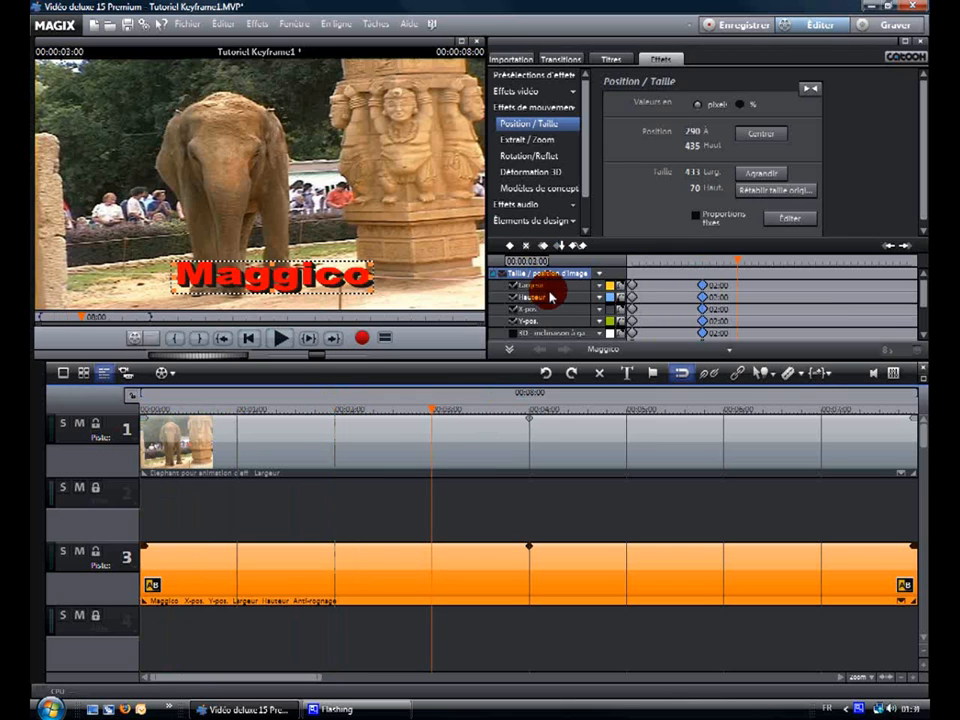
click(560, 246)
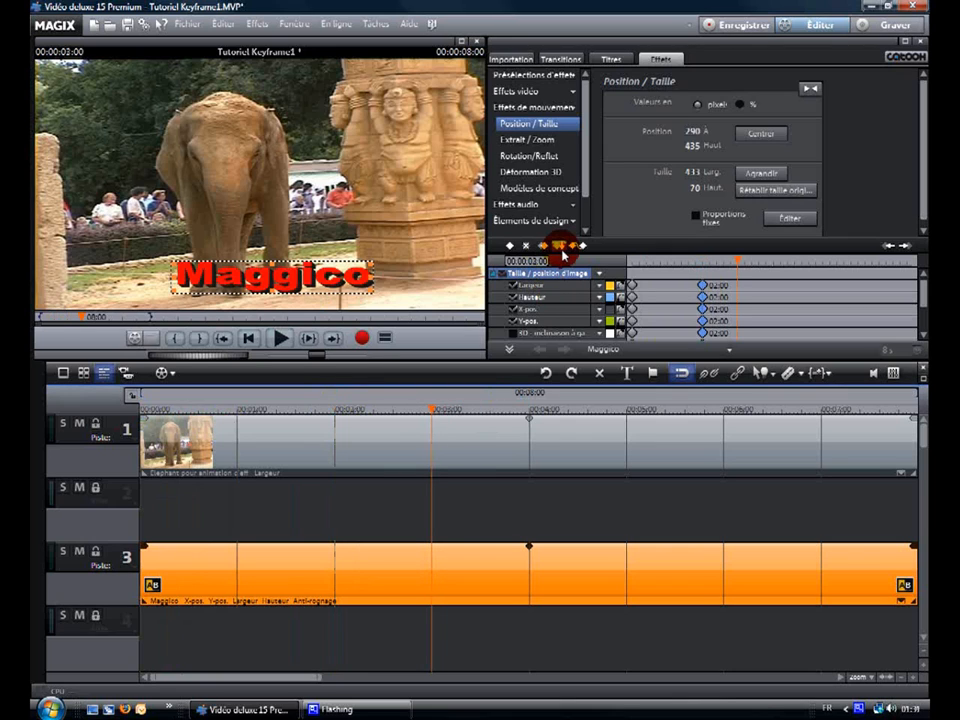
click(526, 408)
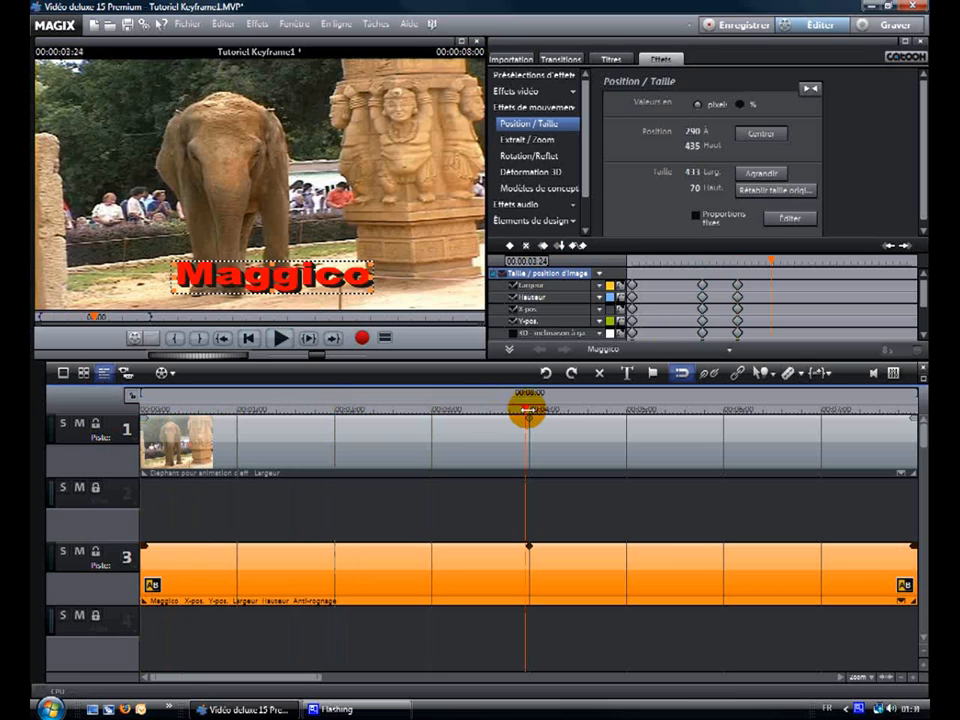
drag(527, 408, 531, 408)
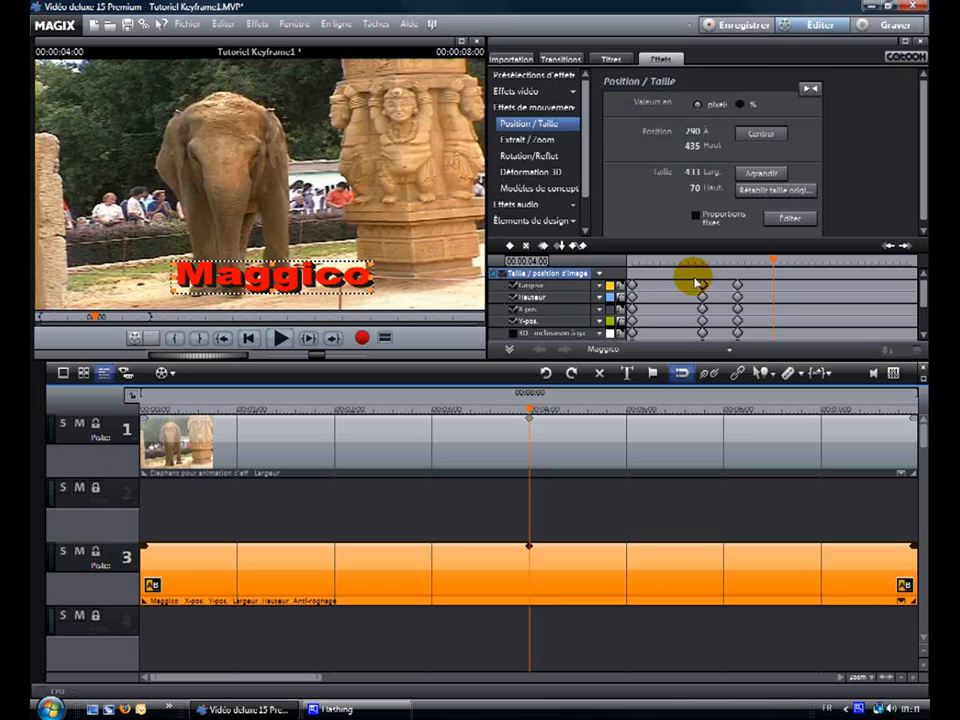
click(562, 247)
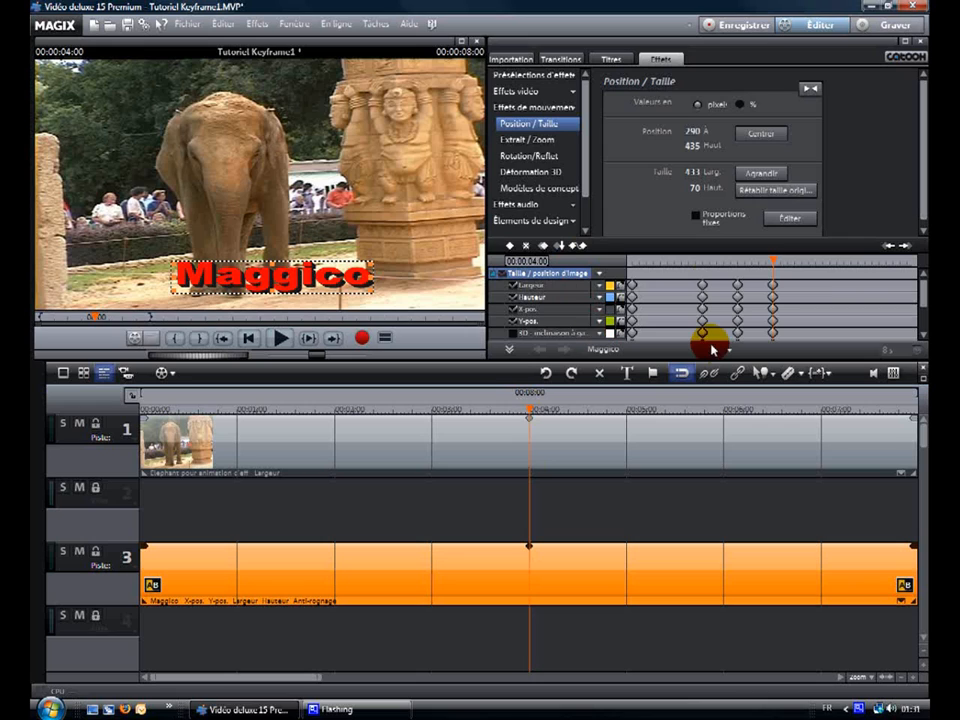
Select the 4-second keyframe and center the title in the image.
click(773, 287)
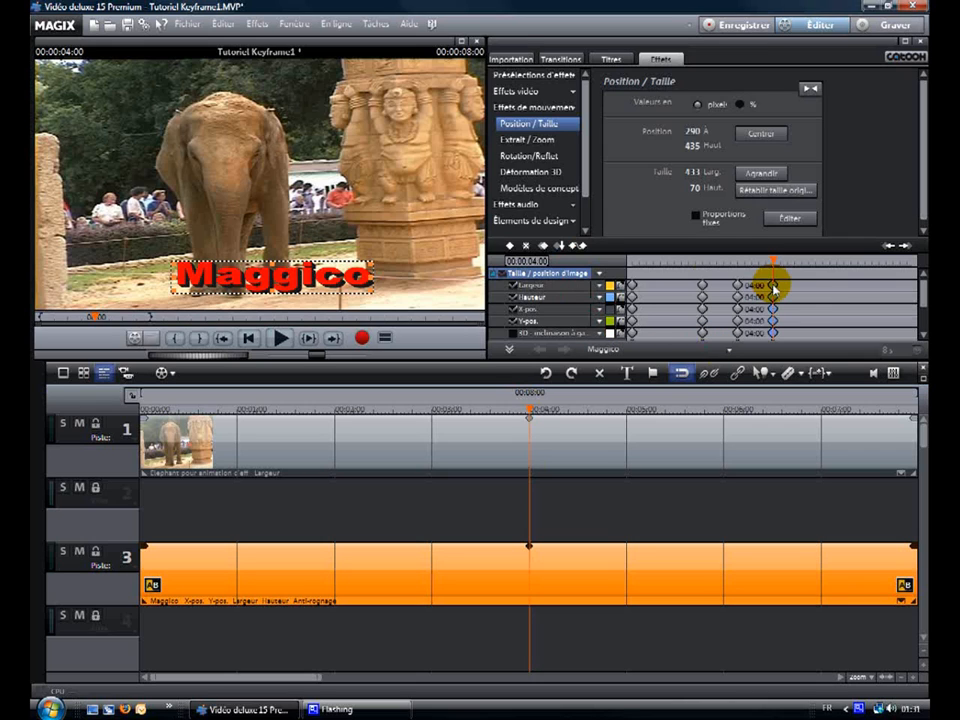
click(762, 141)
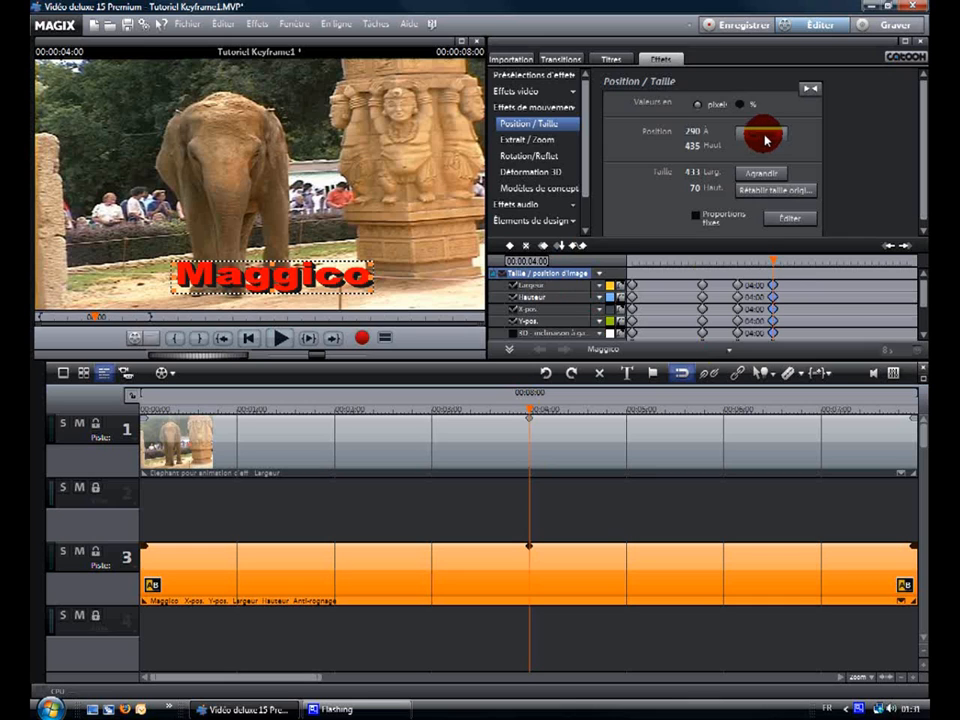
click(765, 141)
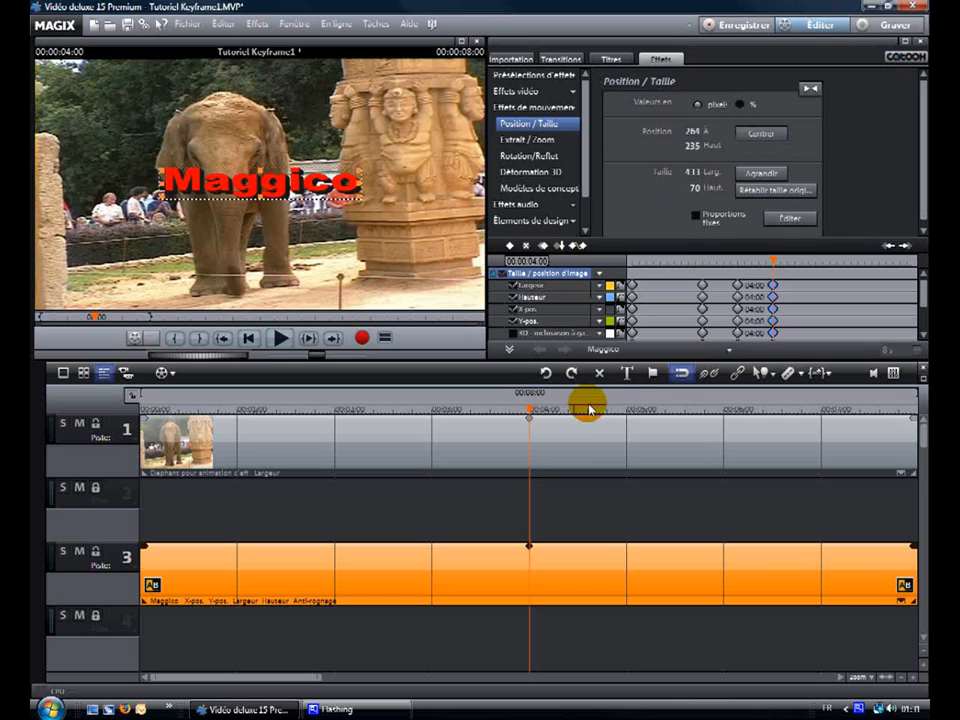
Paste the centered title's keyframe at 5 seconds and again at 6 seconds.
click(625, 408)
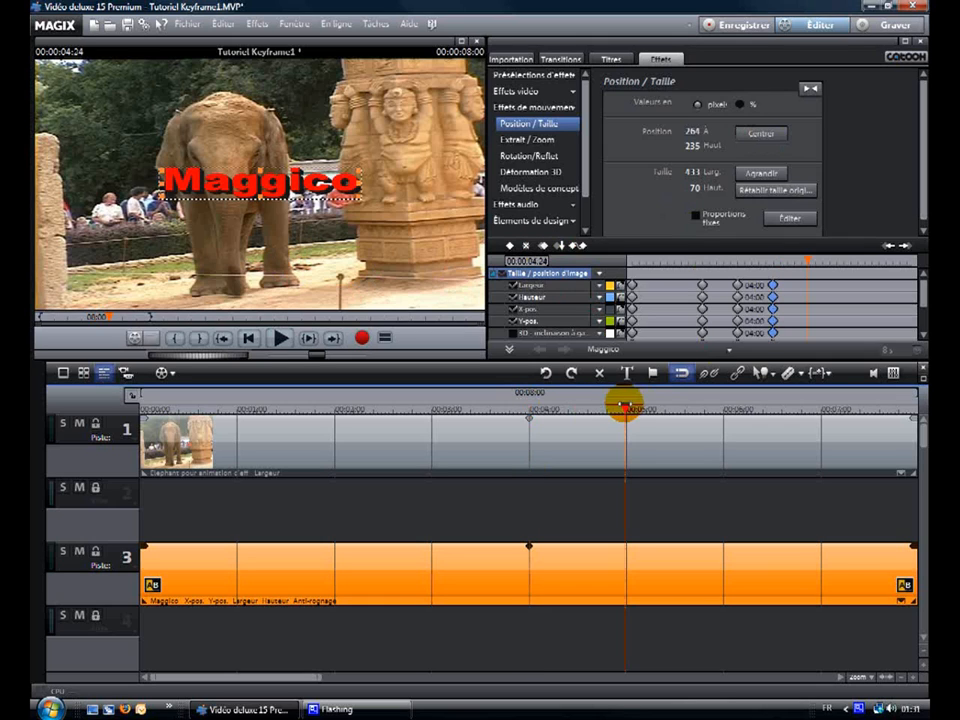
click(592, 338)
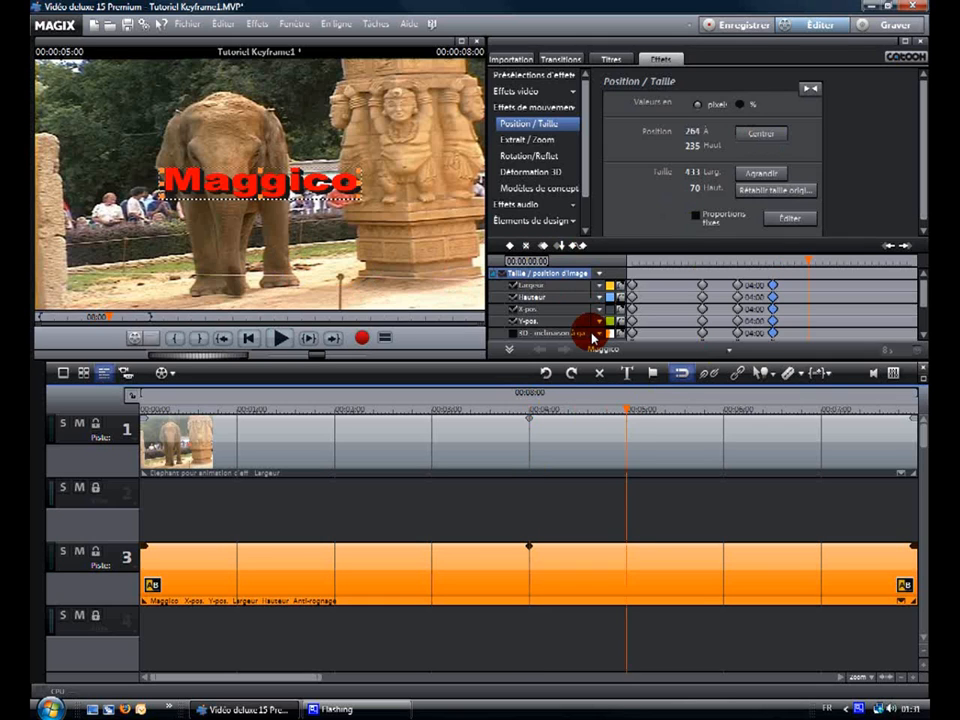
click(561, 246)
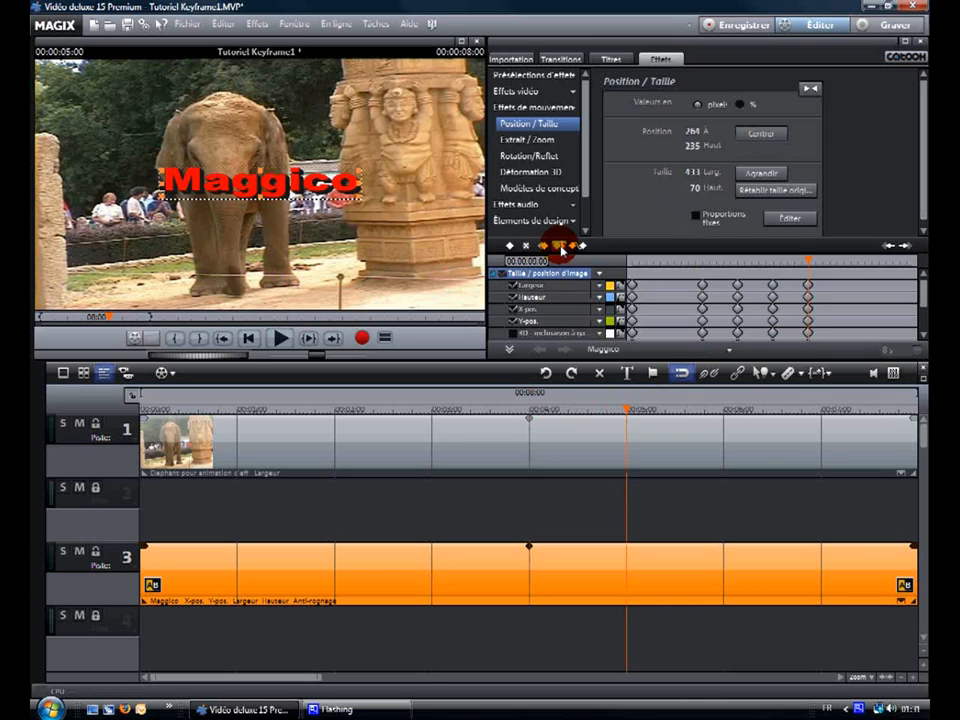
click(721, 409)
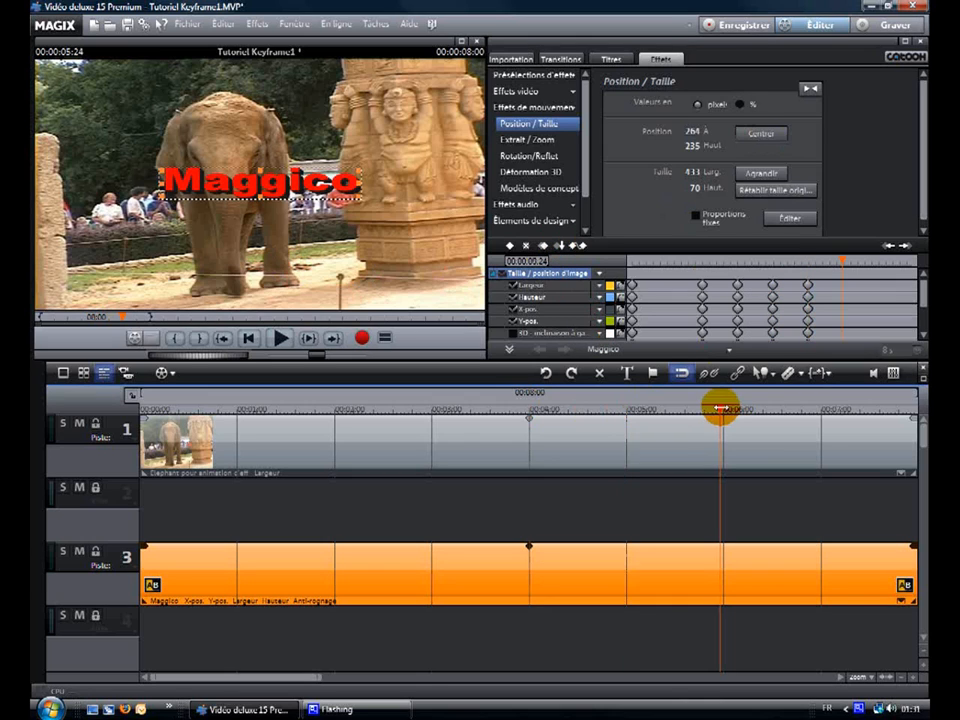
drag(720, 409, 722, 407)
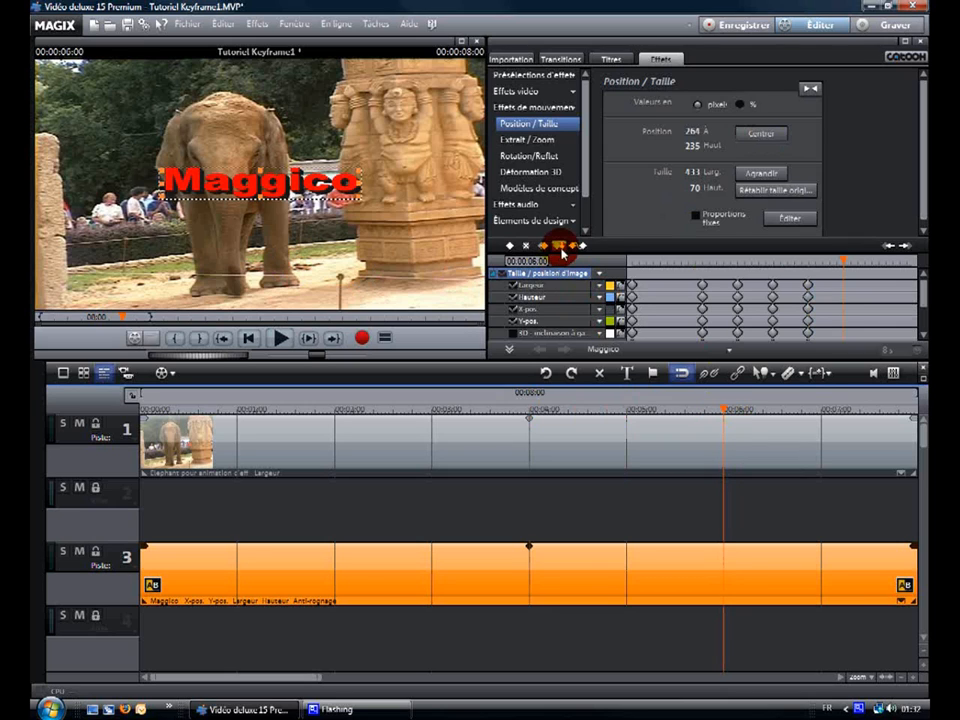
click(562, 254)
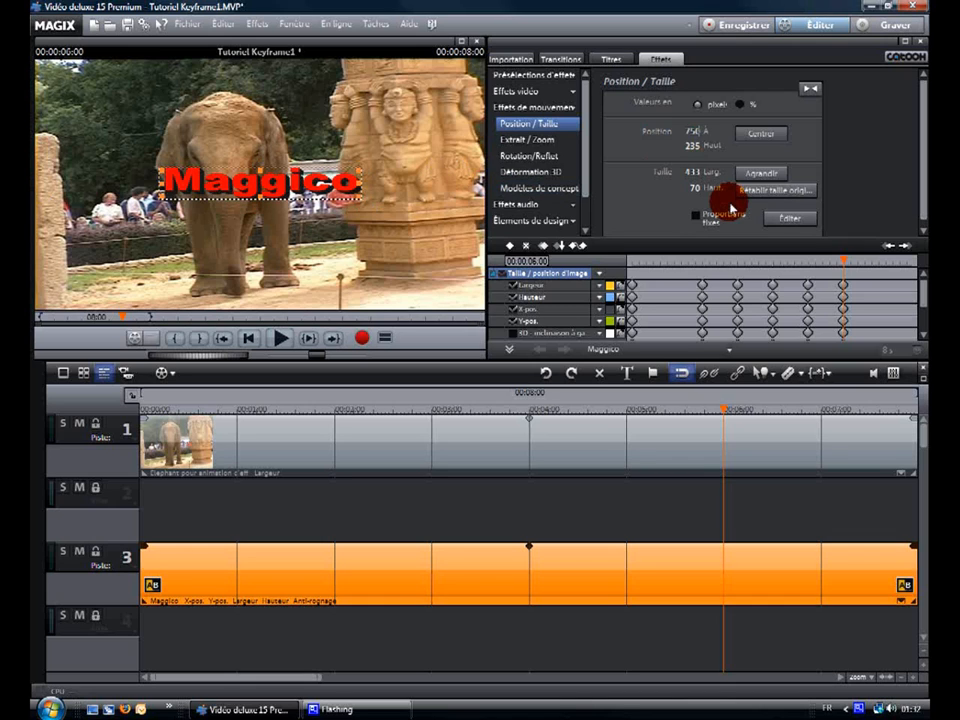
Set the title's horizontal position at 6 seconds to 750, then increase it to 1000 pixels to move it out of the image.
key(Return)
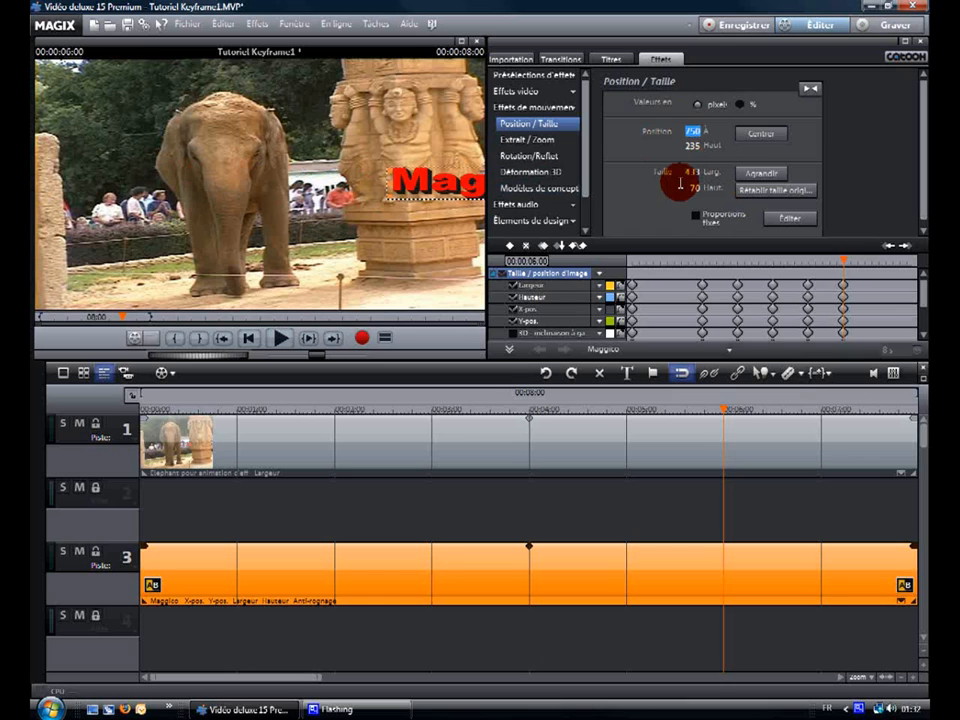
text(1000)
key(Return)
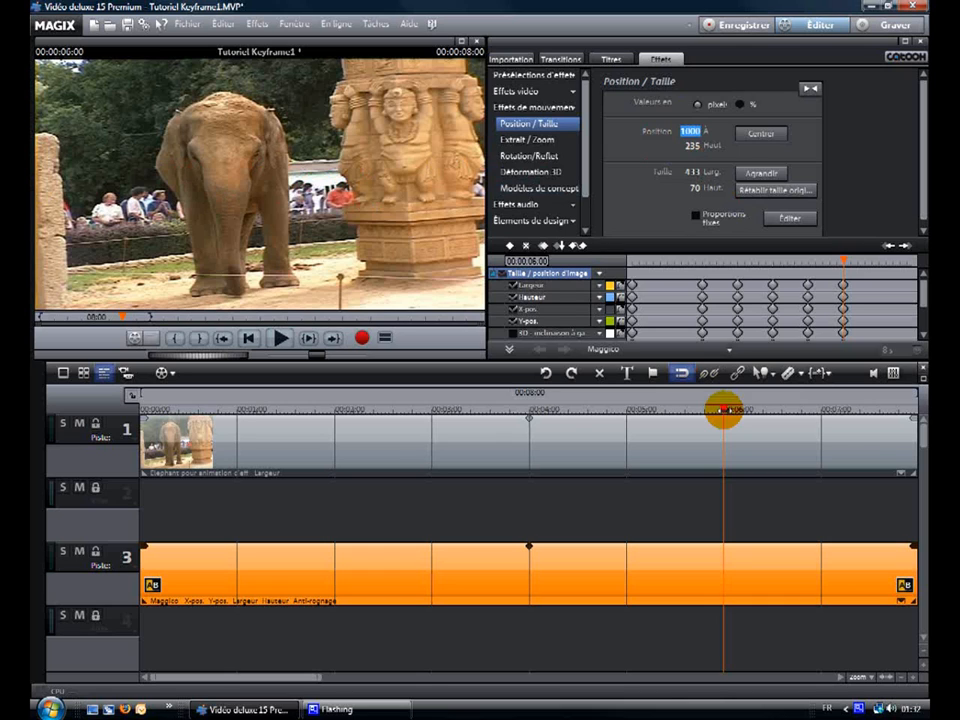
Return the playhead to the start of the timeline and play back the title animation.
drag(723, 409, 135, 408)
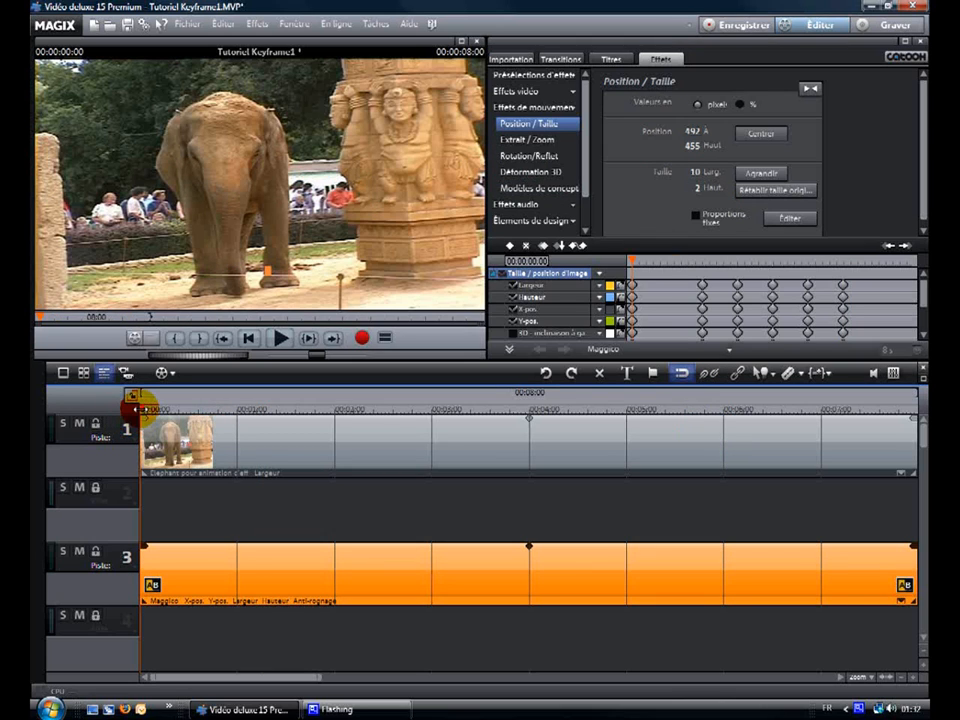
drag(135, 408, 153, 372)
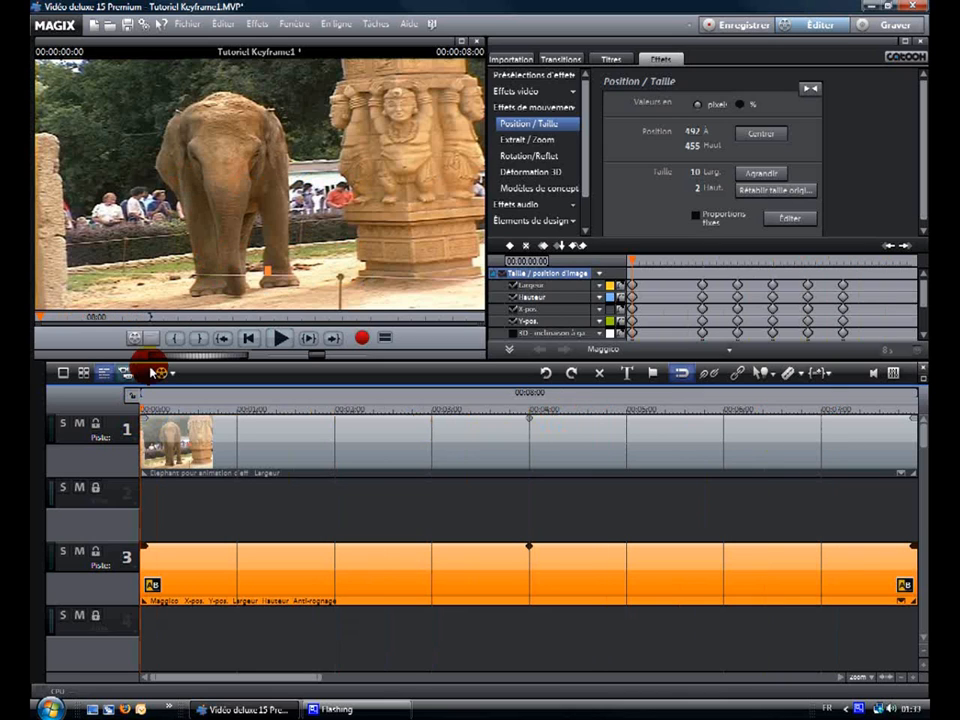
click(311, 340)
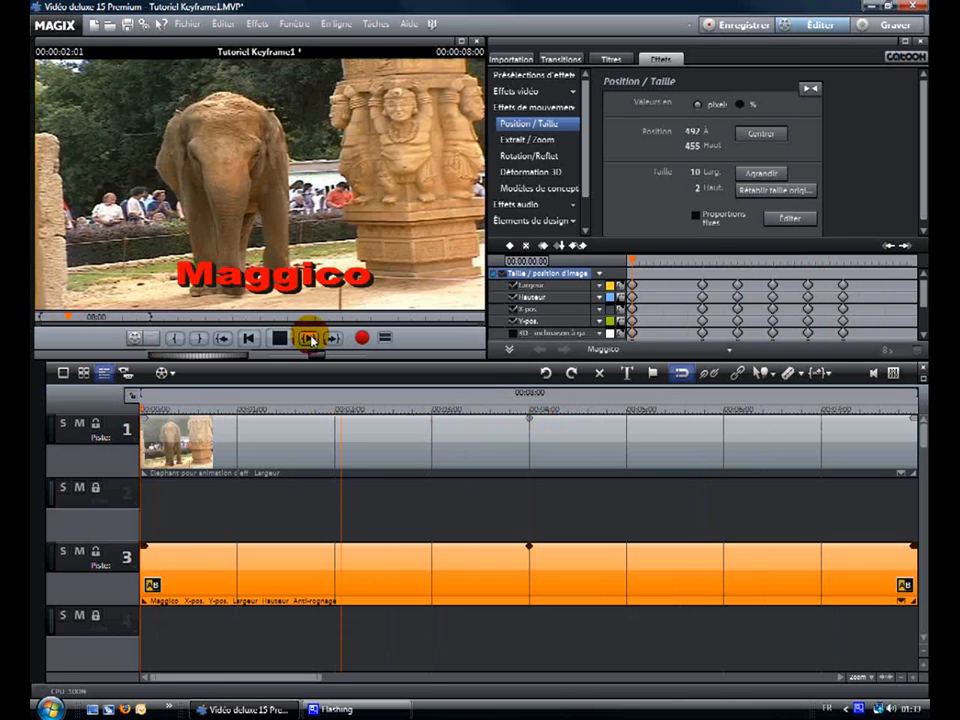